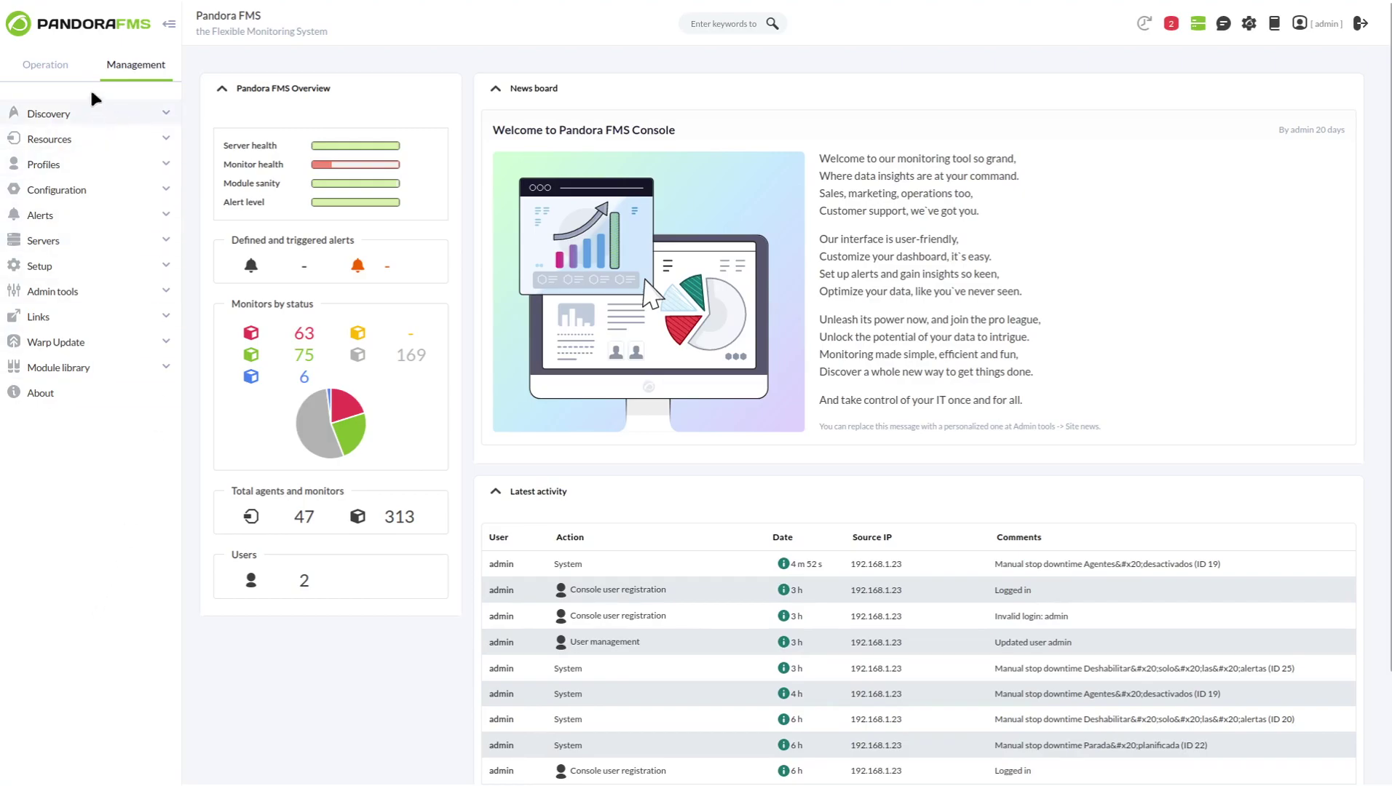
Go to the scheduled downtimes under the operation tools and start creating a new downtime.
left_click(49, 69)
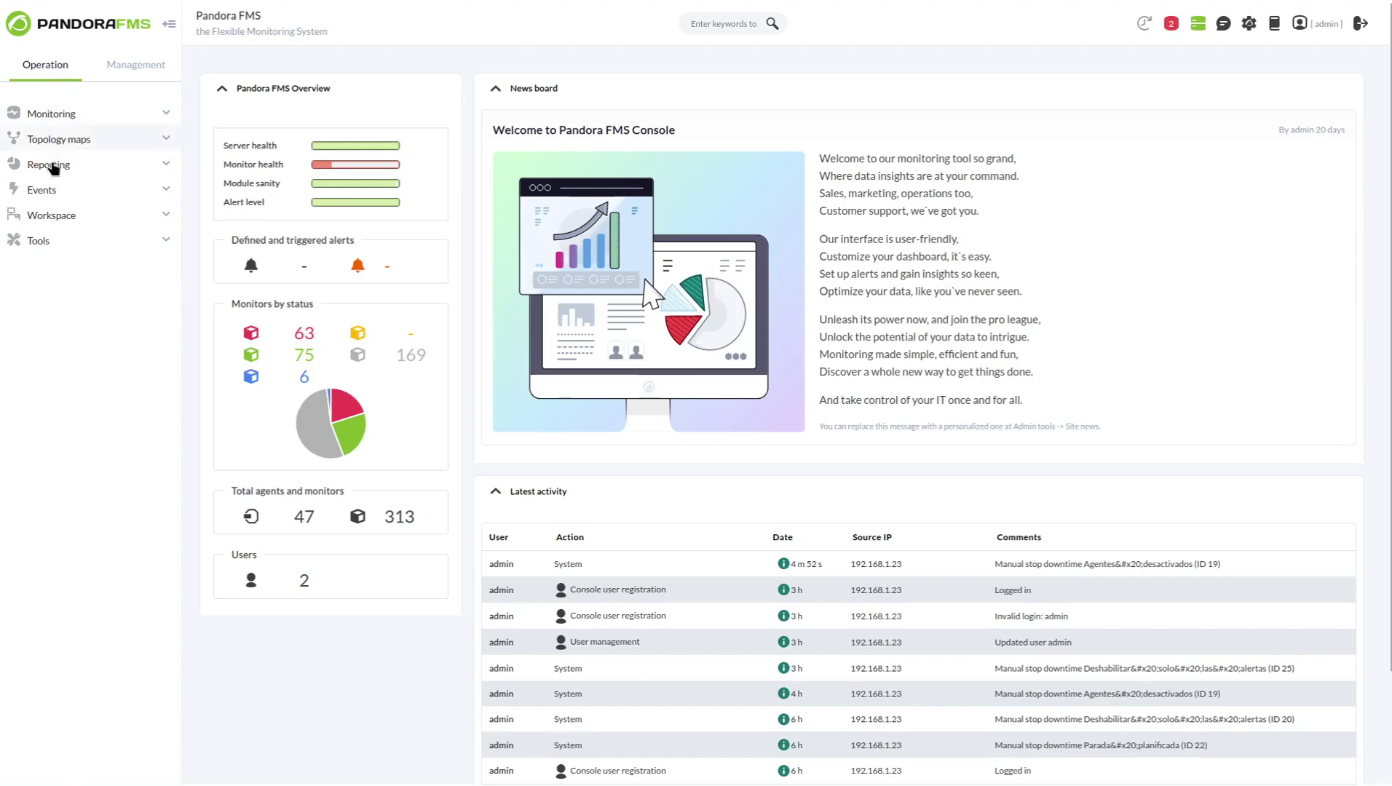
left_click(62, 247)
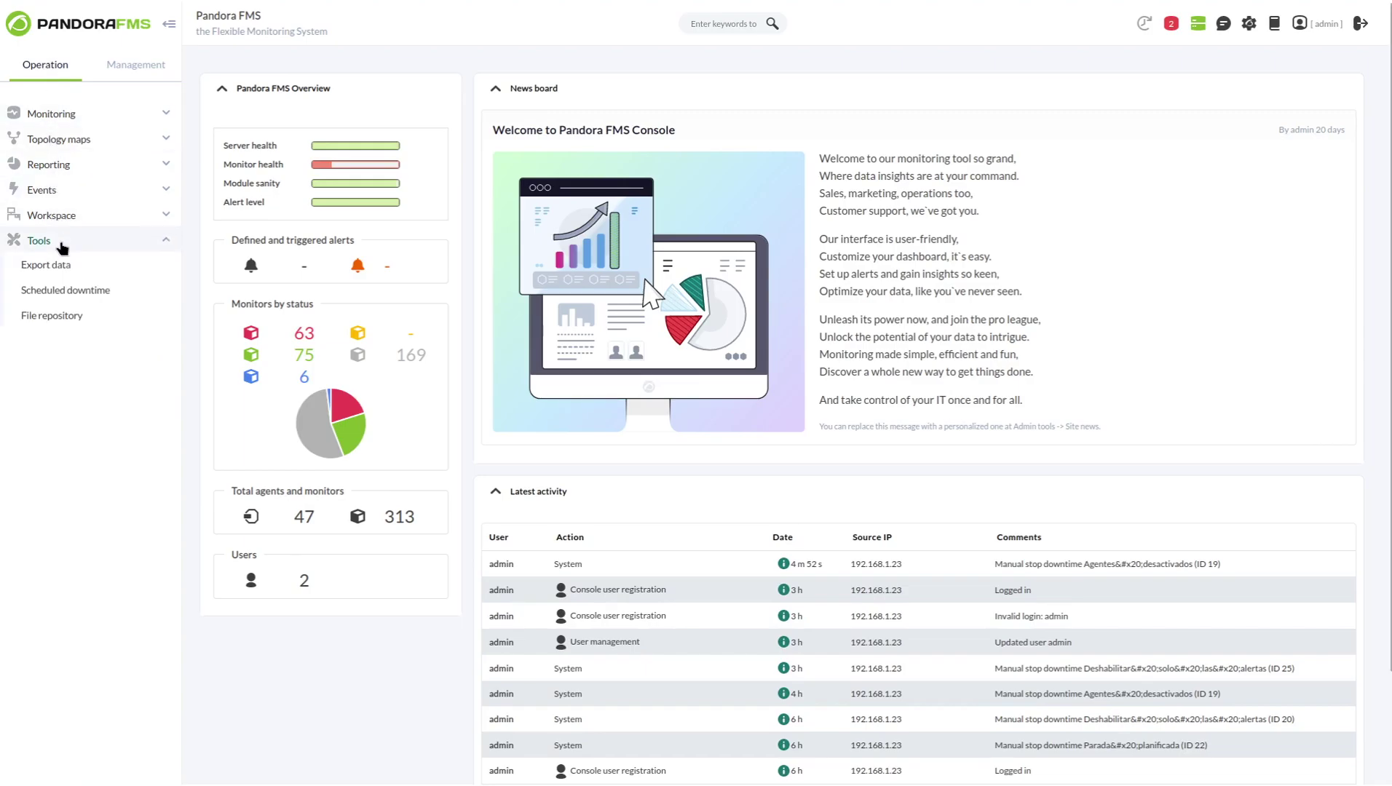
left_click(75, 291)
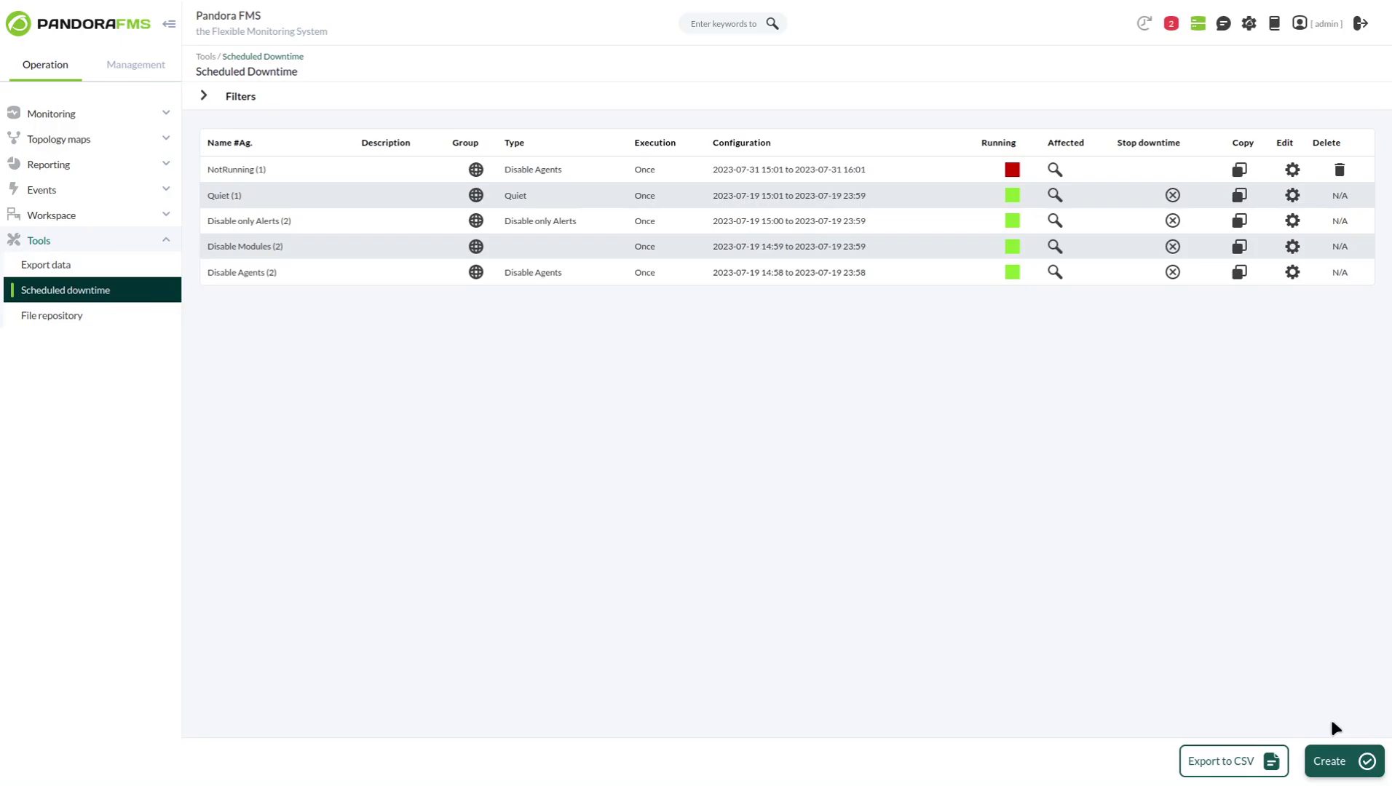
left_click(1331, 762)
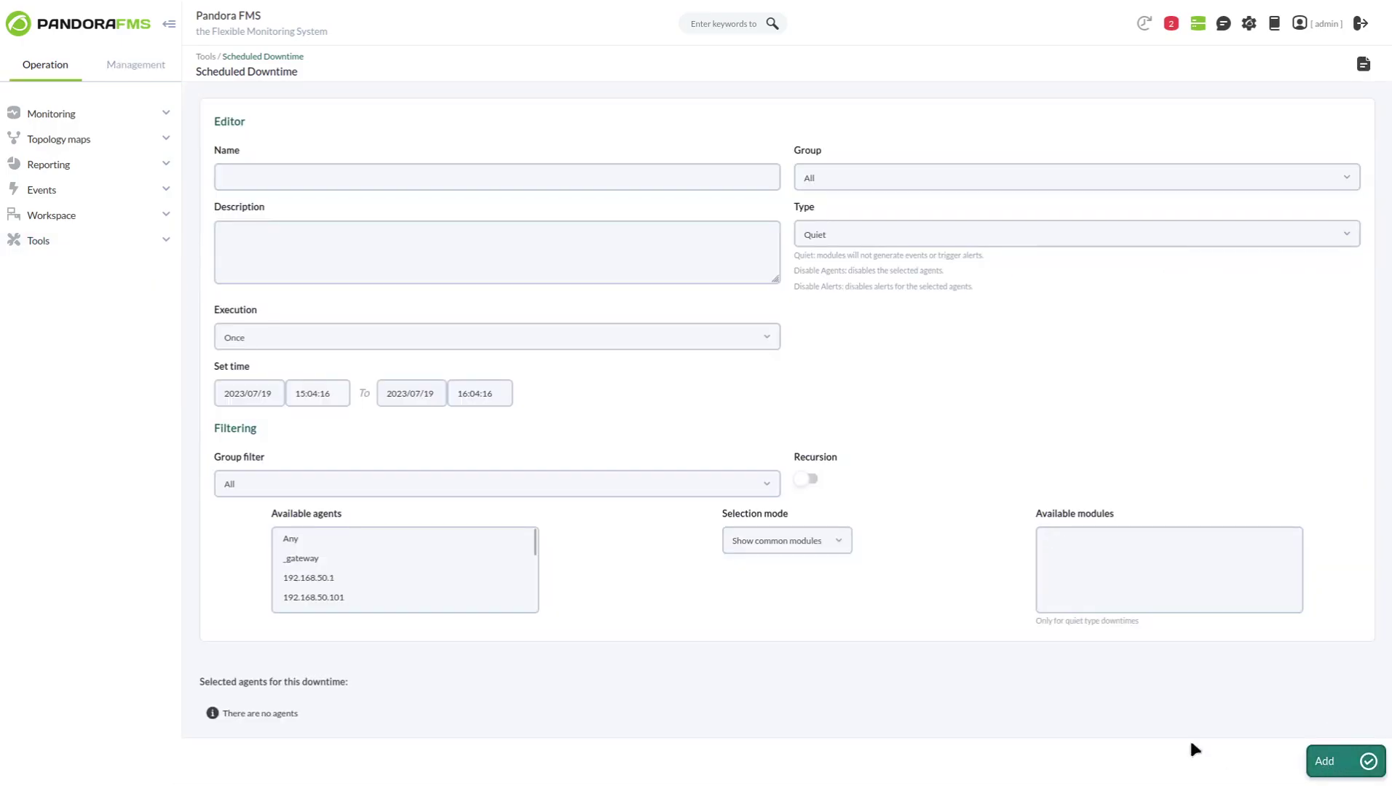
Name the downtime "Parada planificada", with group All and type Quiet.
left_click(476, 173)
type("P")
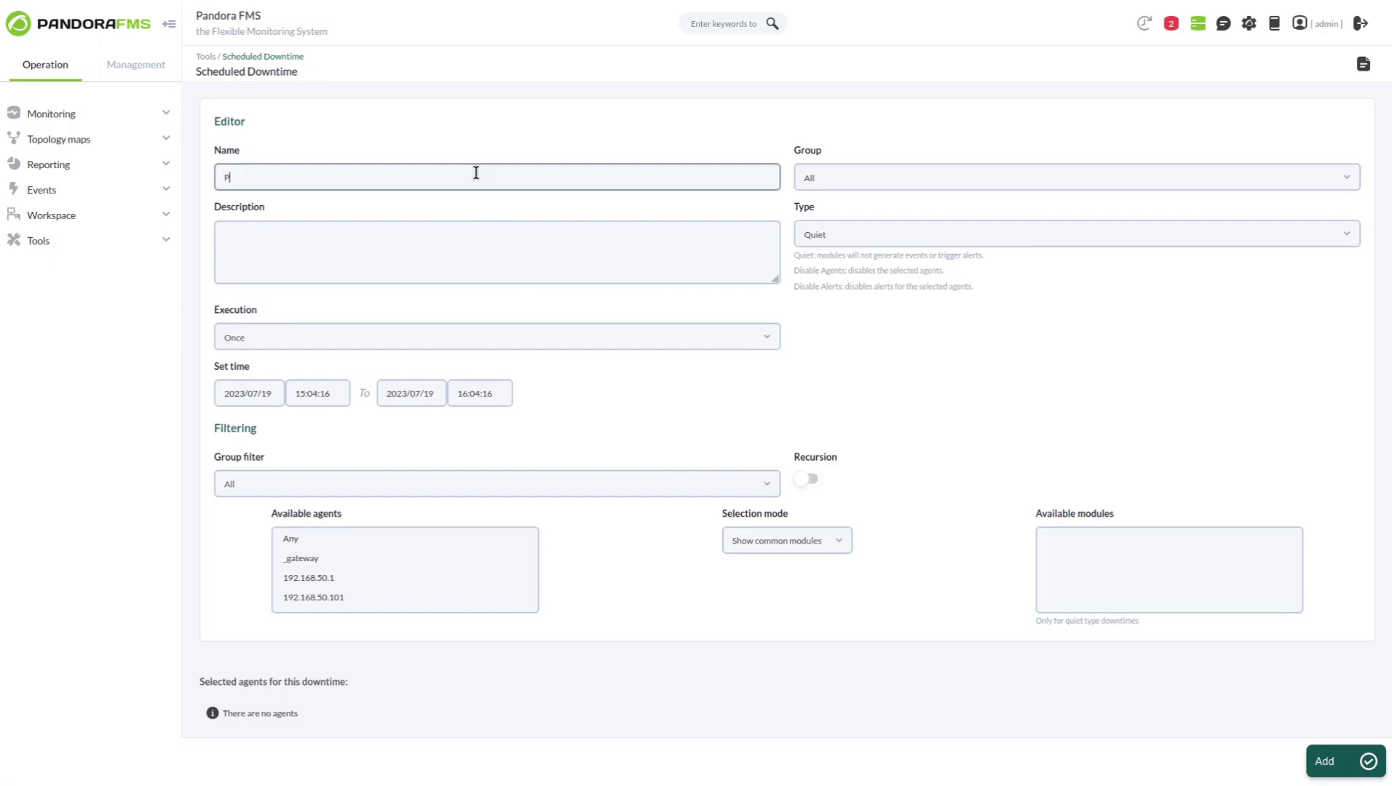
type("arada planificada")
left_click(837, 188)
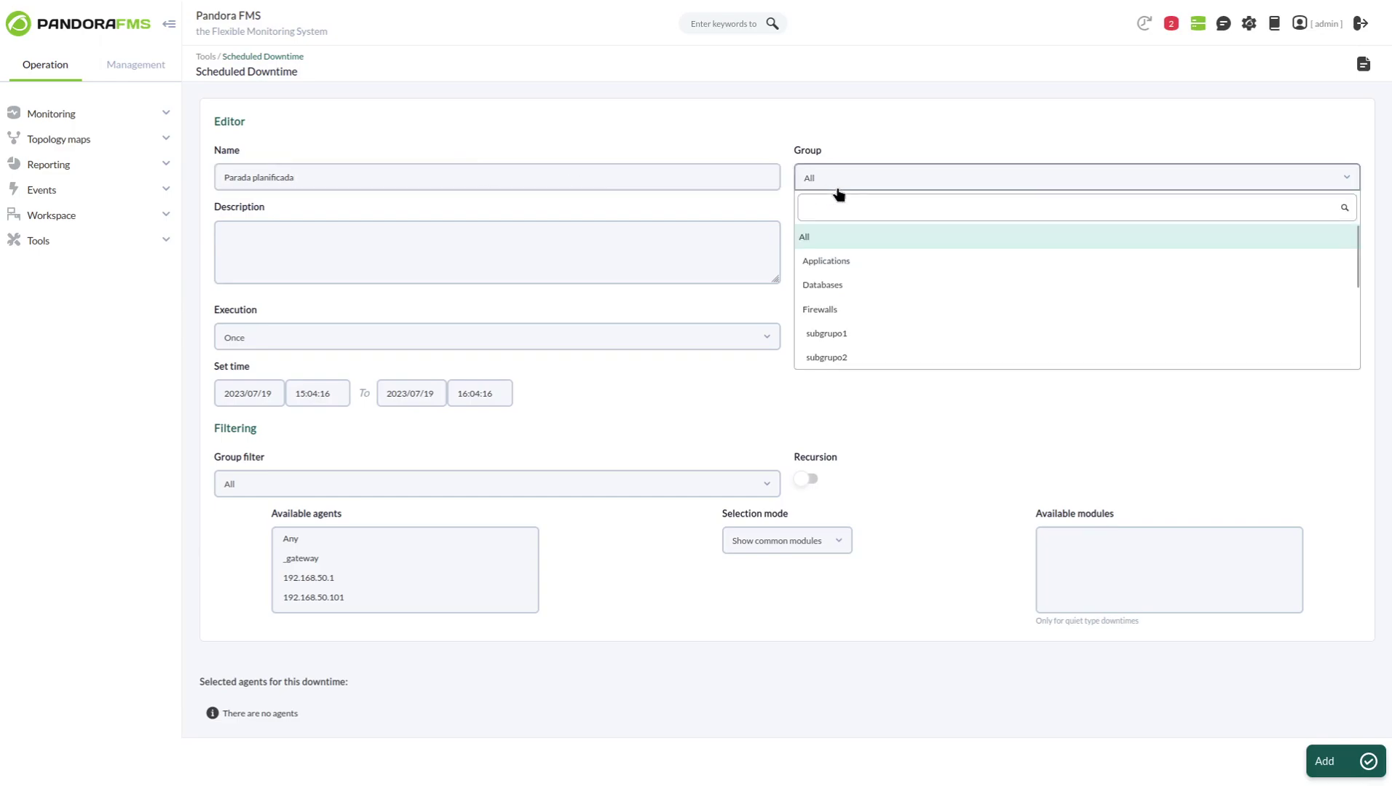
left_click(833, 246)
left_click(399, 239)
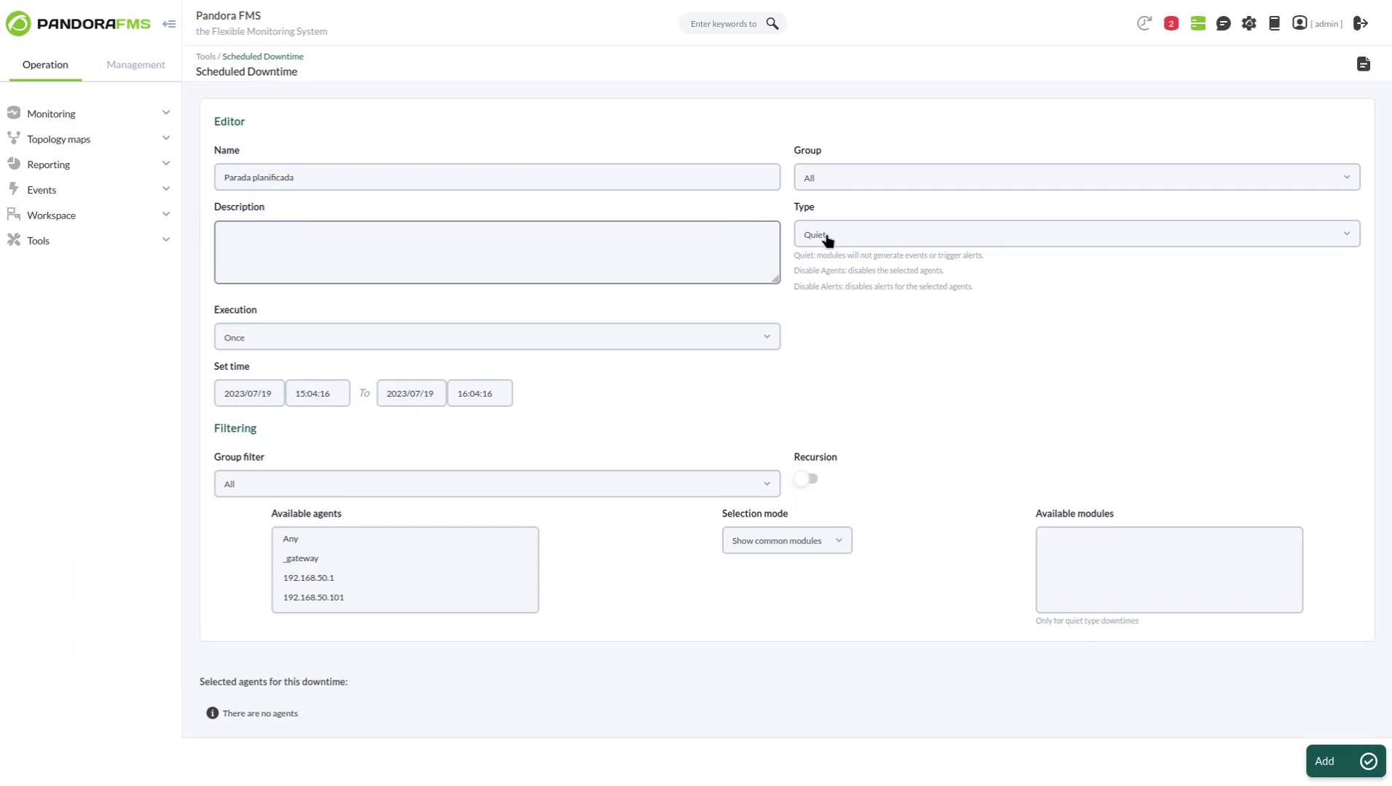
left_click(858, 240)
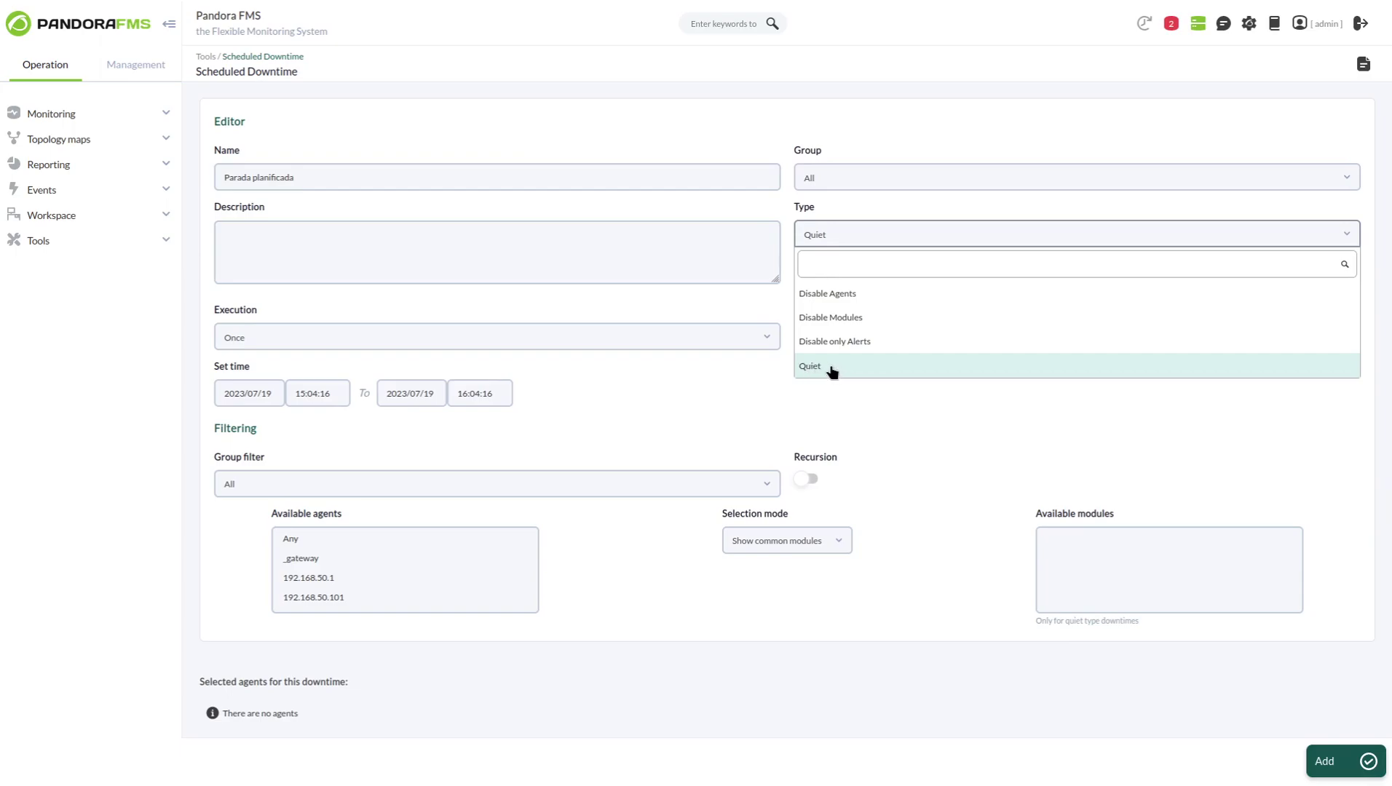
left_click(711, 304)
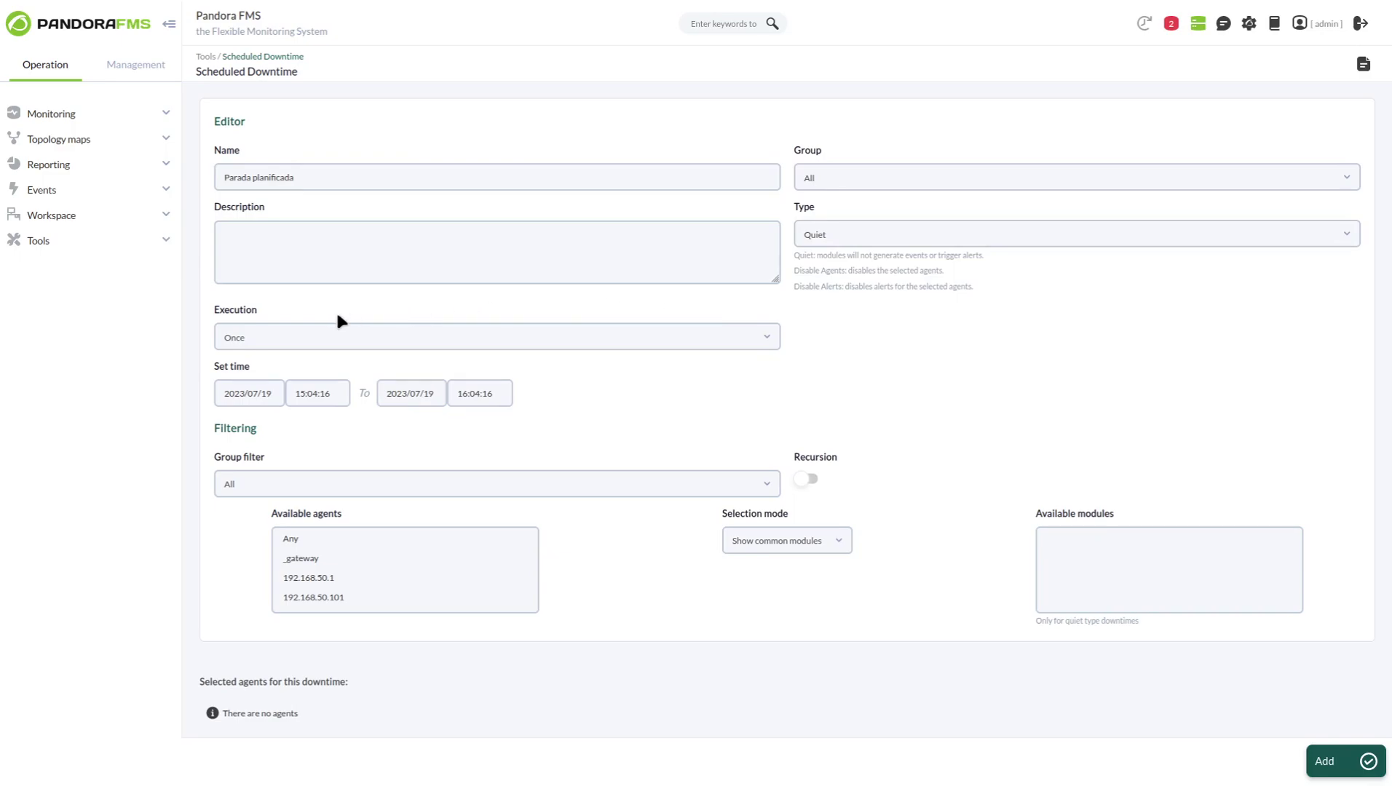
Keep the execution at Once and set the downtime period from 2023/07/19 21:20:24 to 2023/07/19 23:20:24.
left_click(264, 342)
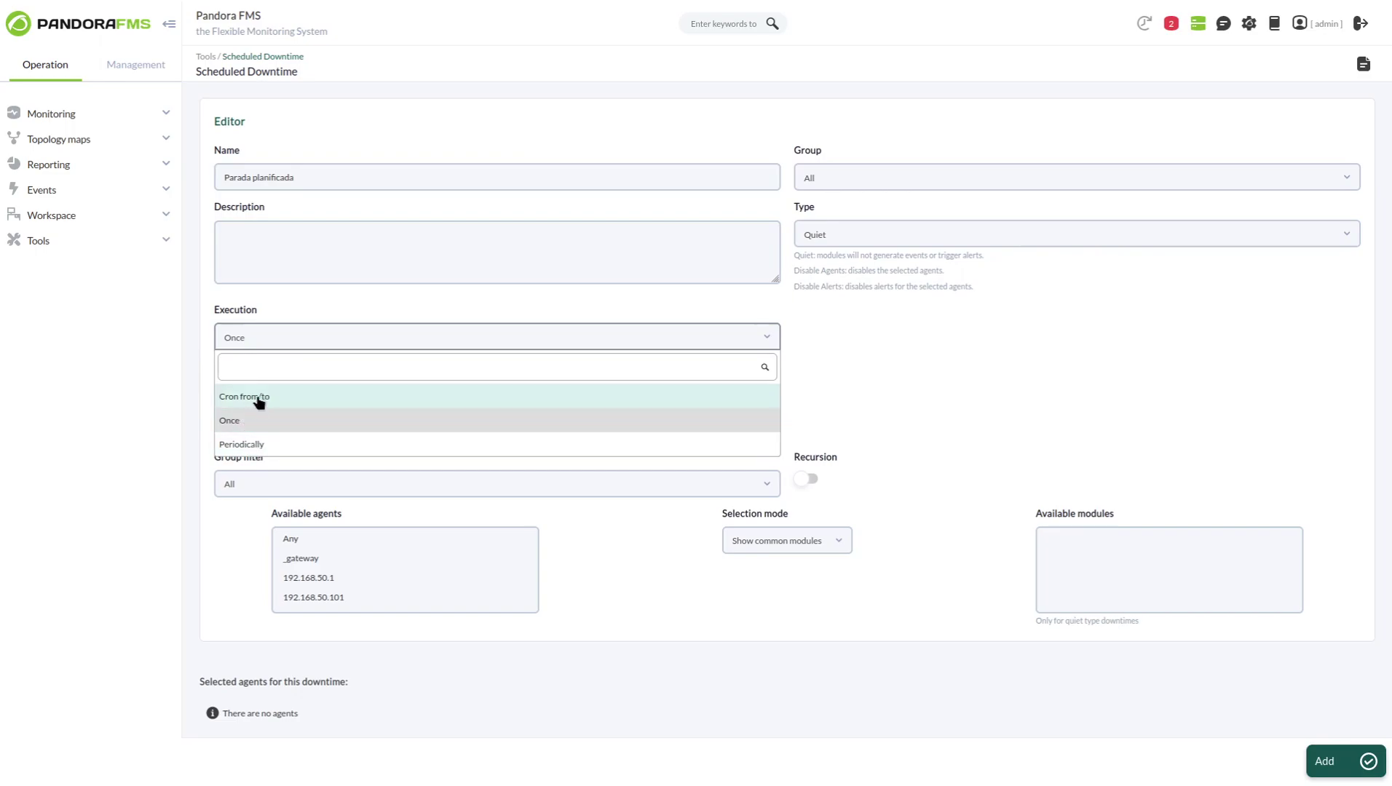
left_click(207, 394)
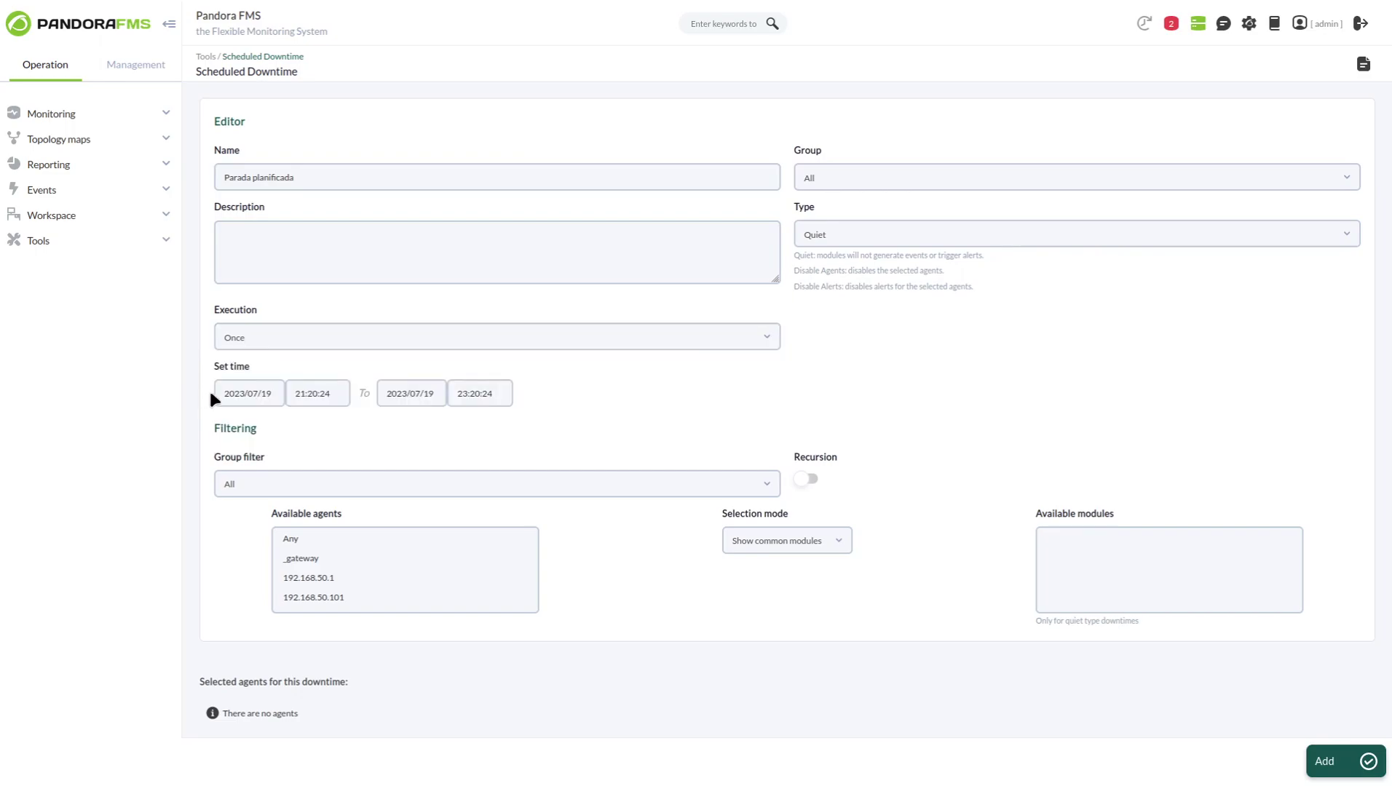
left_click_drag(226, 367, 267, 388)
left_click(283, 373)
Leave the agent group filter at All and enable recursion.
left_click(262, 484)
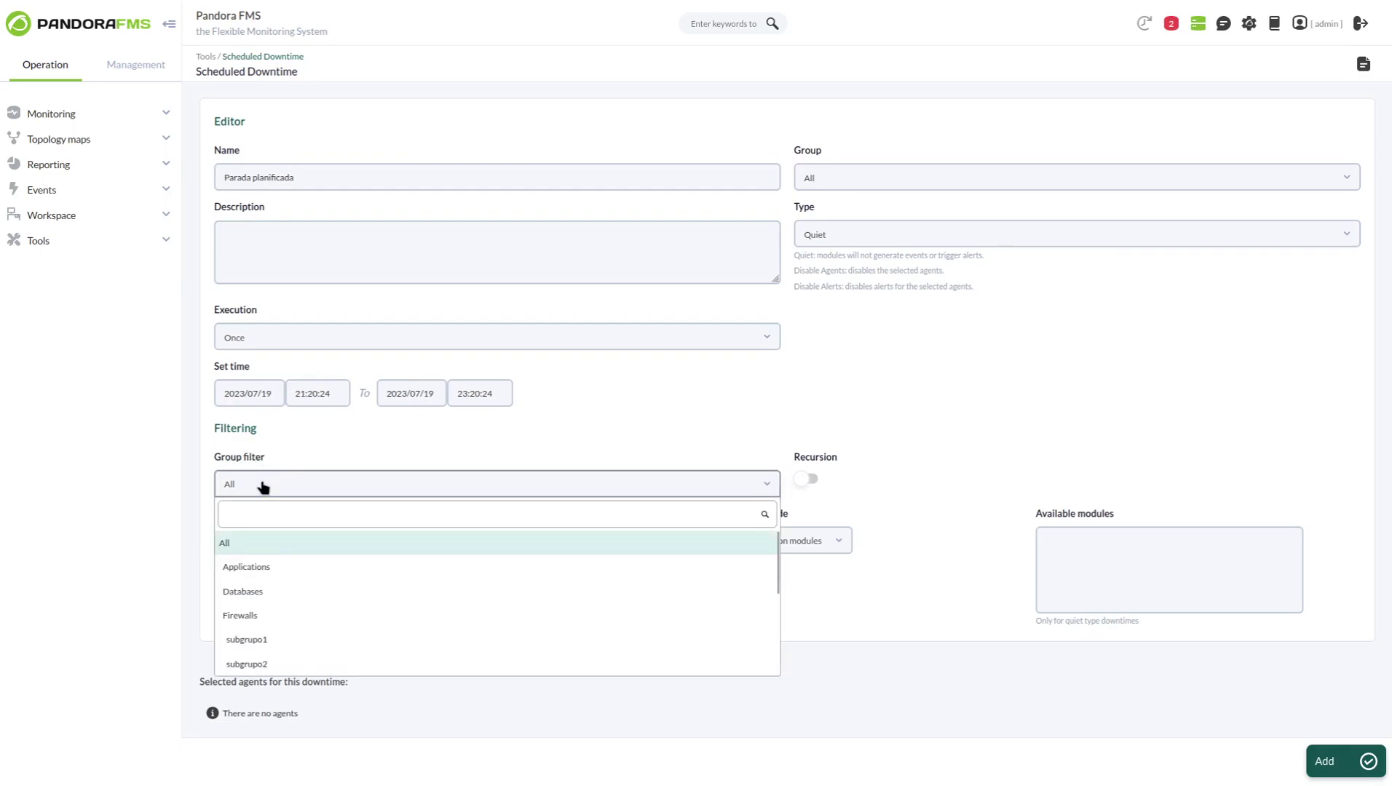
left_click(264, 550)
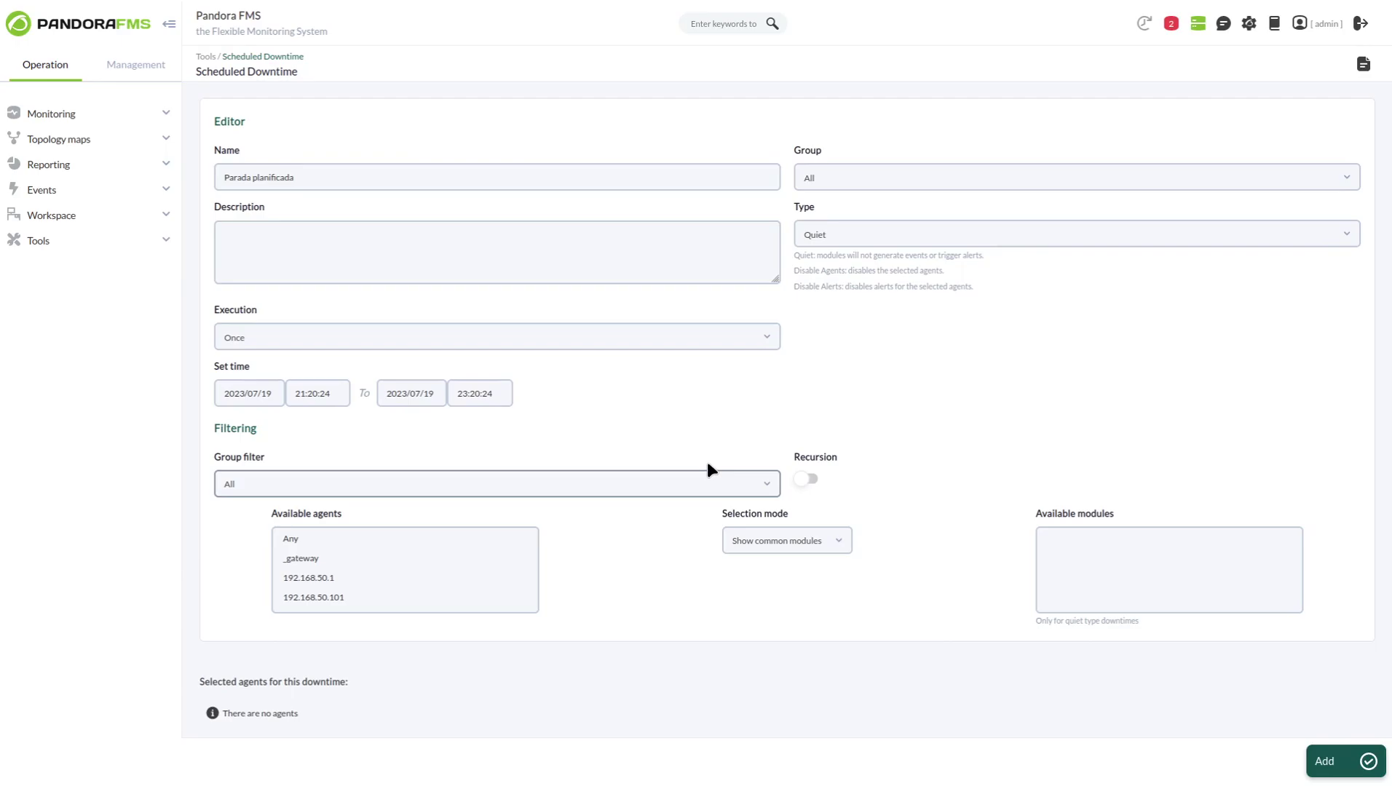
left_click(808, 480)
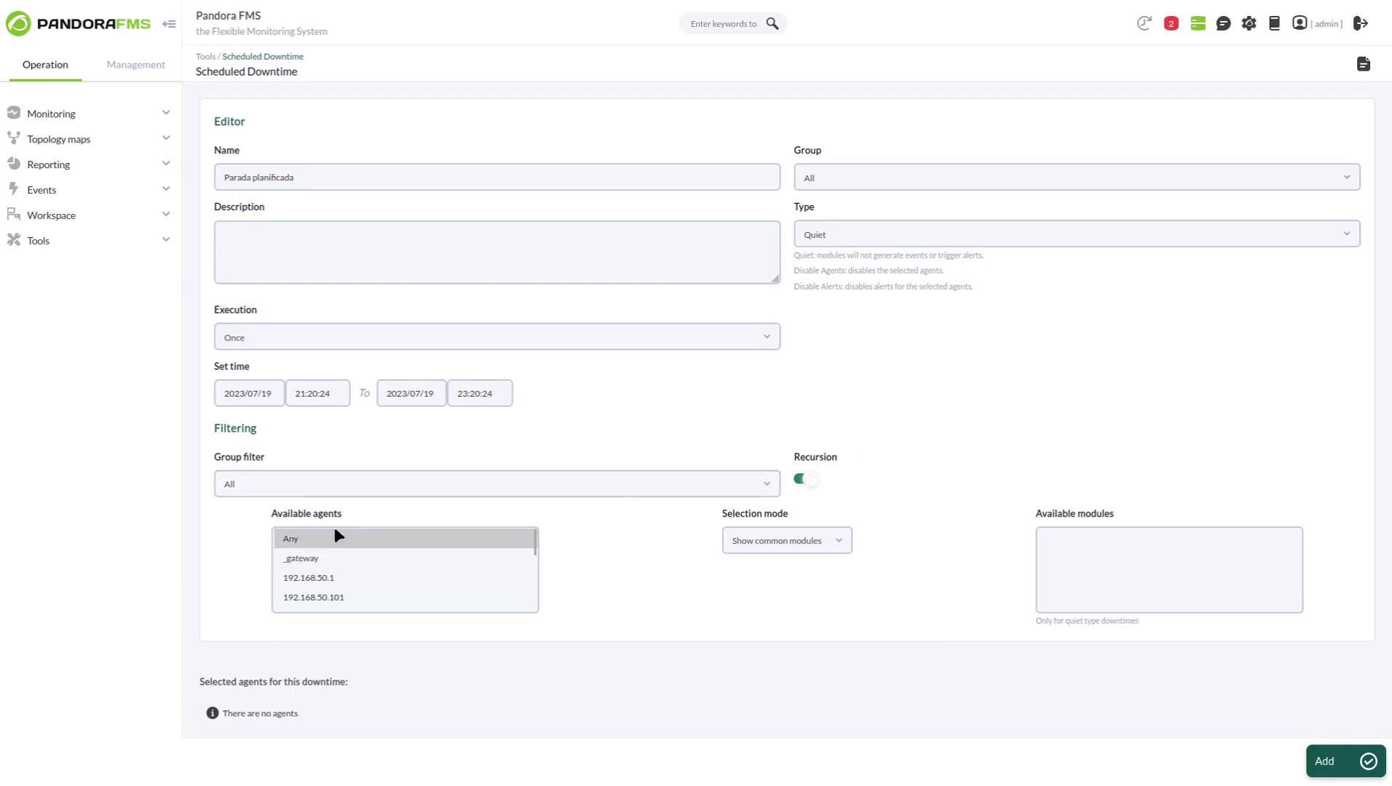
Select the first pfms agent and the rocky-as agent from the available agents.
scroll(311, 571, "down", 5)
scroll(313, 570, "down", 5)
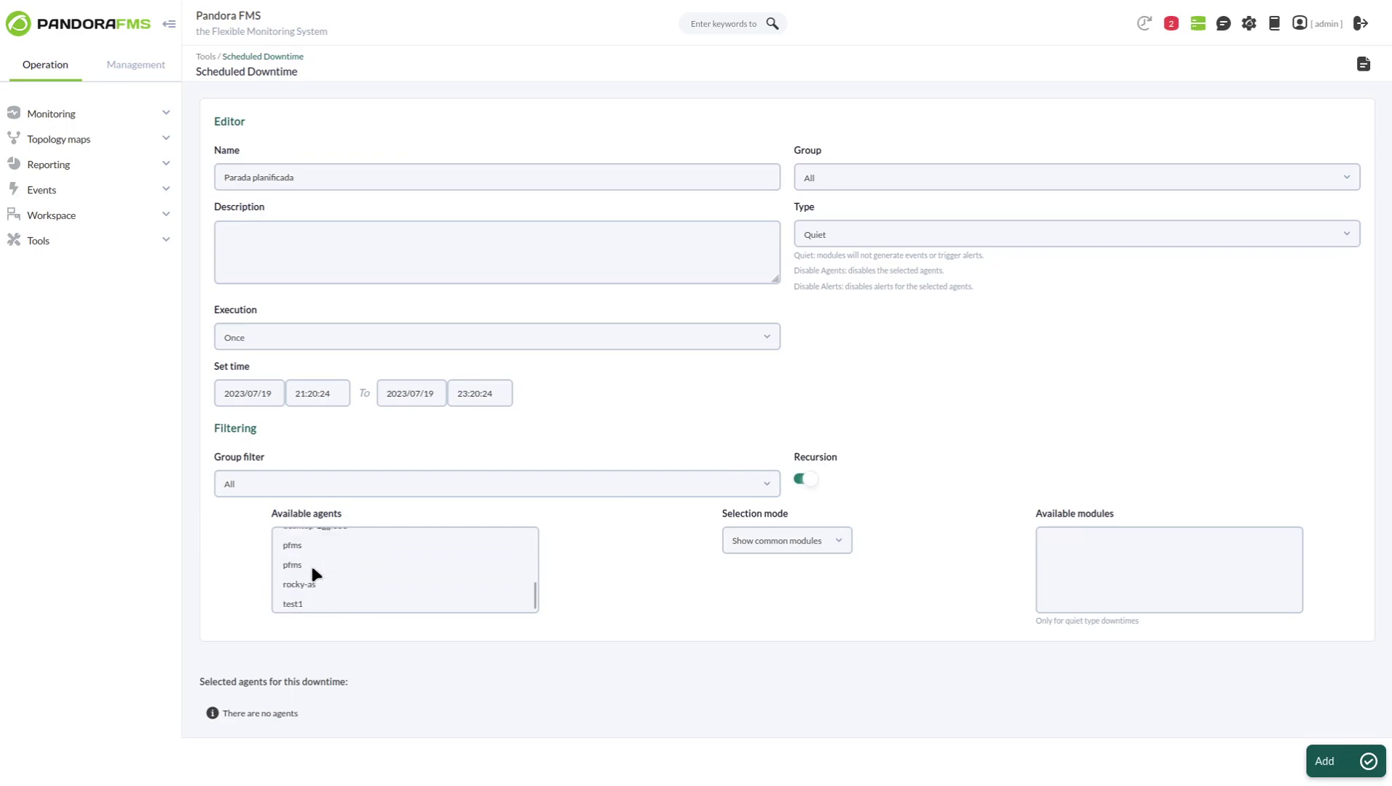
left_click(308, 542)
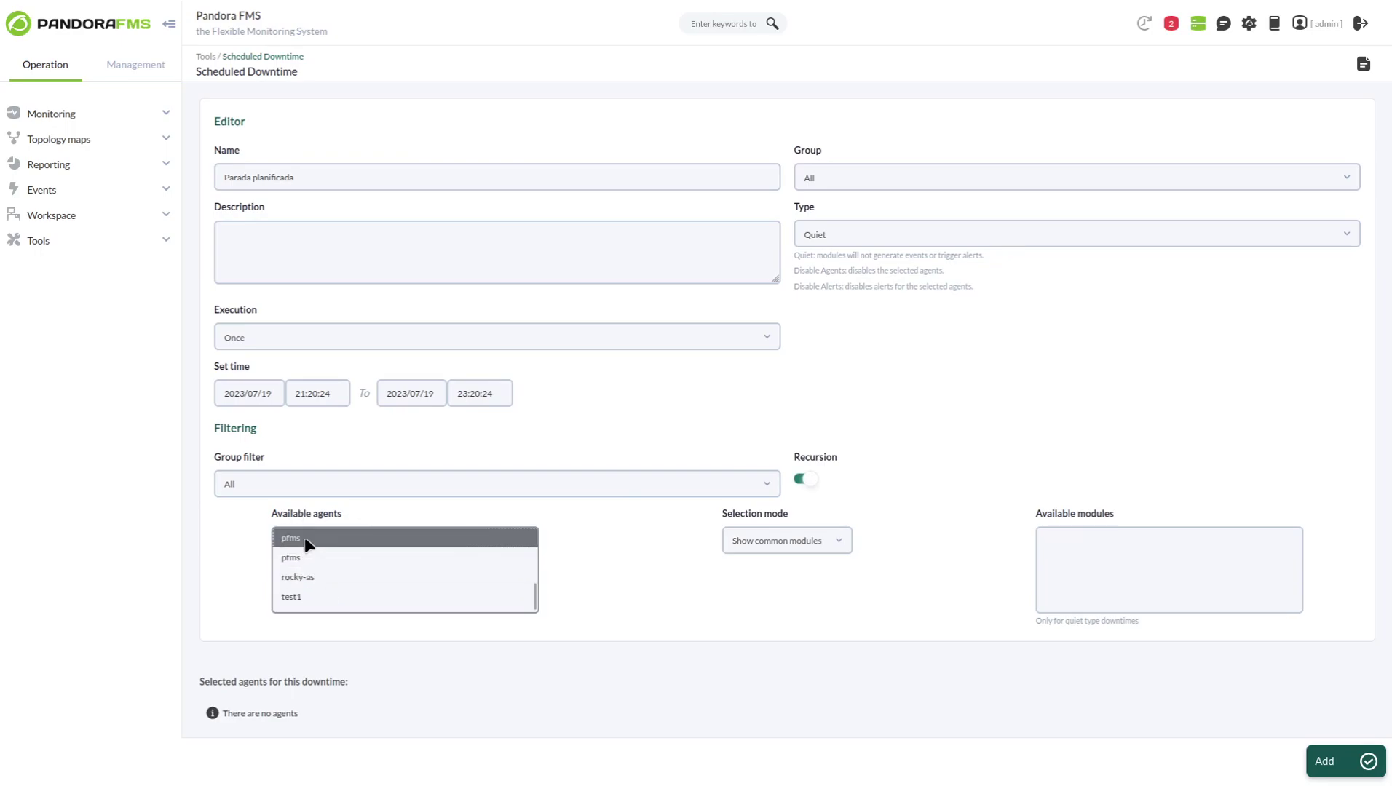
left_click(321, 577, "ctrl")
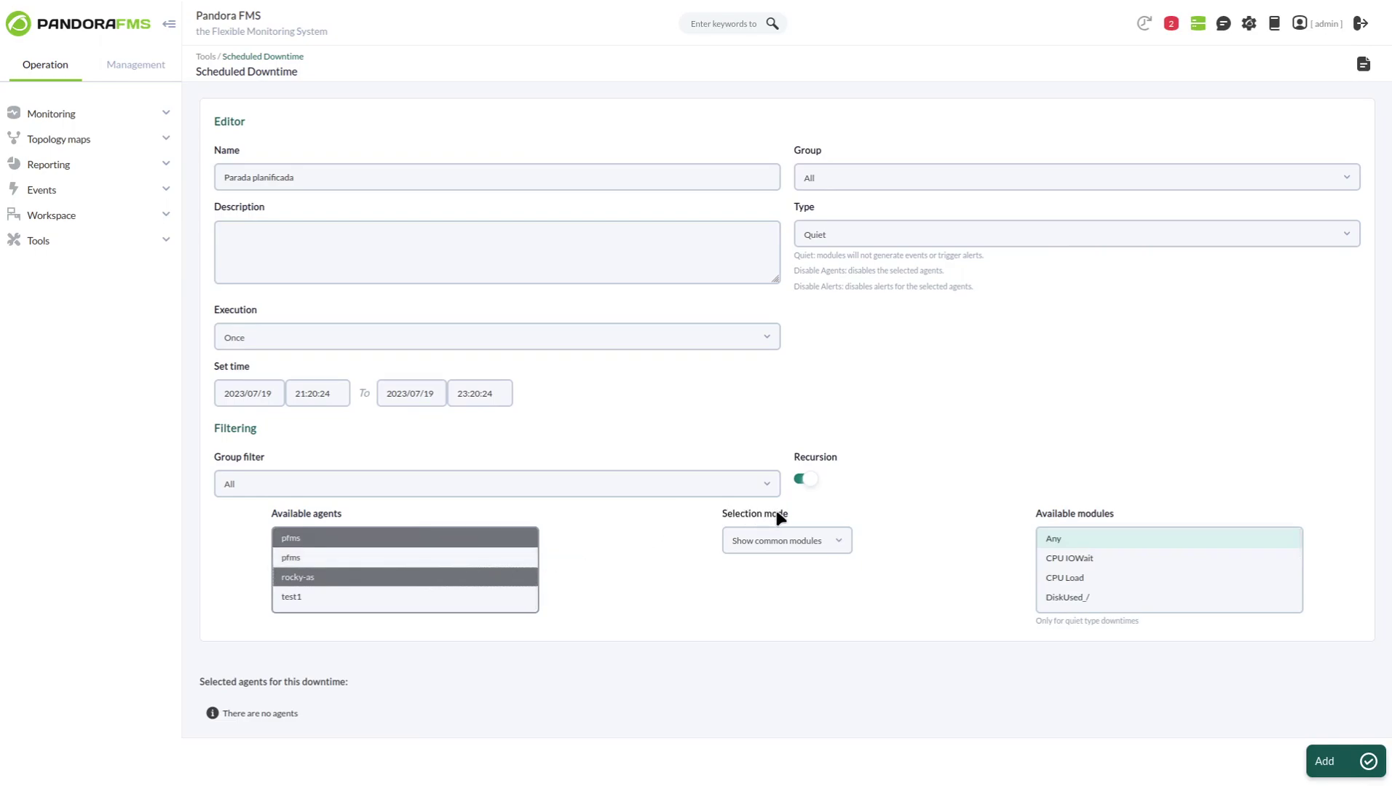
Try showing all modules, return to common modules, and select CPU IOWait, CPU Load and DiskUsed_/.
left_click(756, 547)
left_click(763, 600)
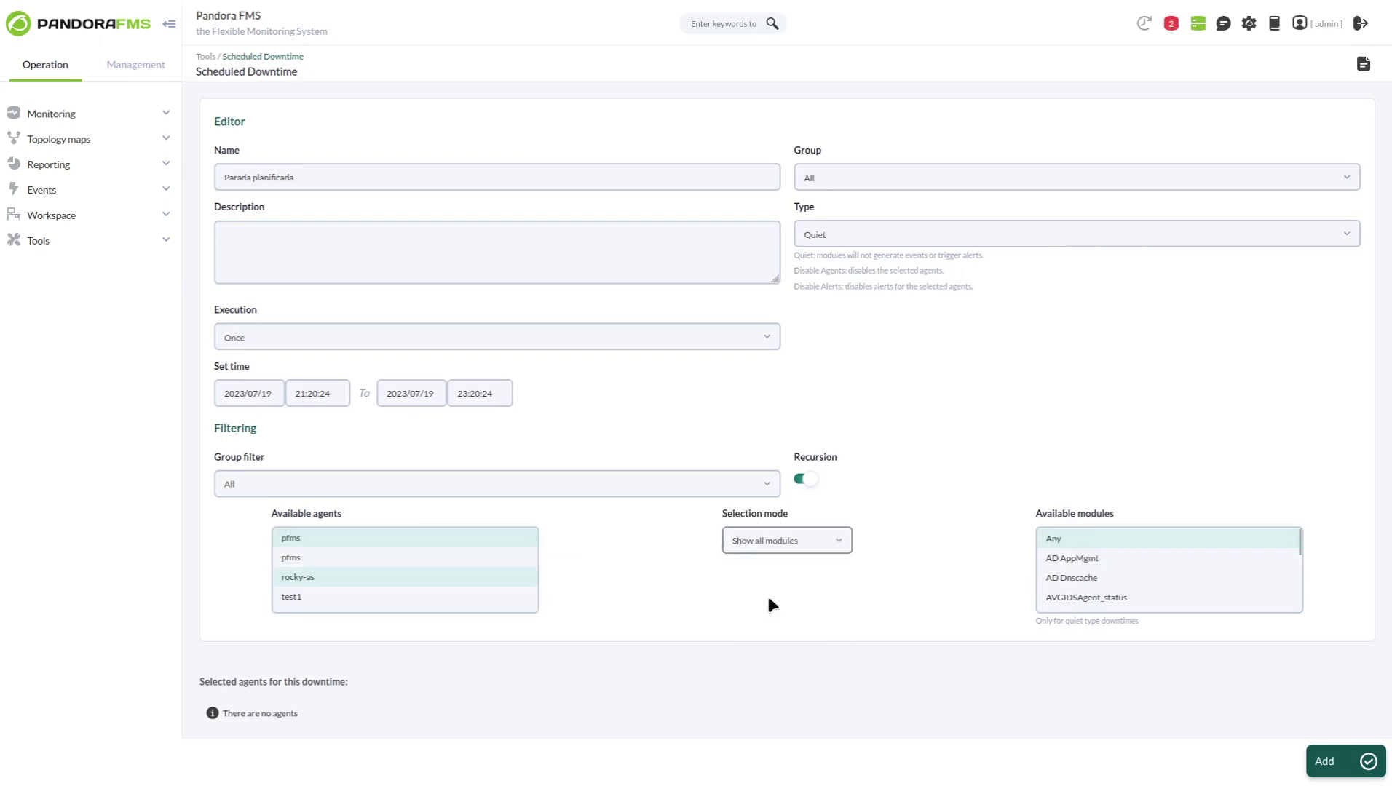
left_click(838, 548)
left_click(785, 623)
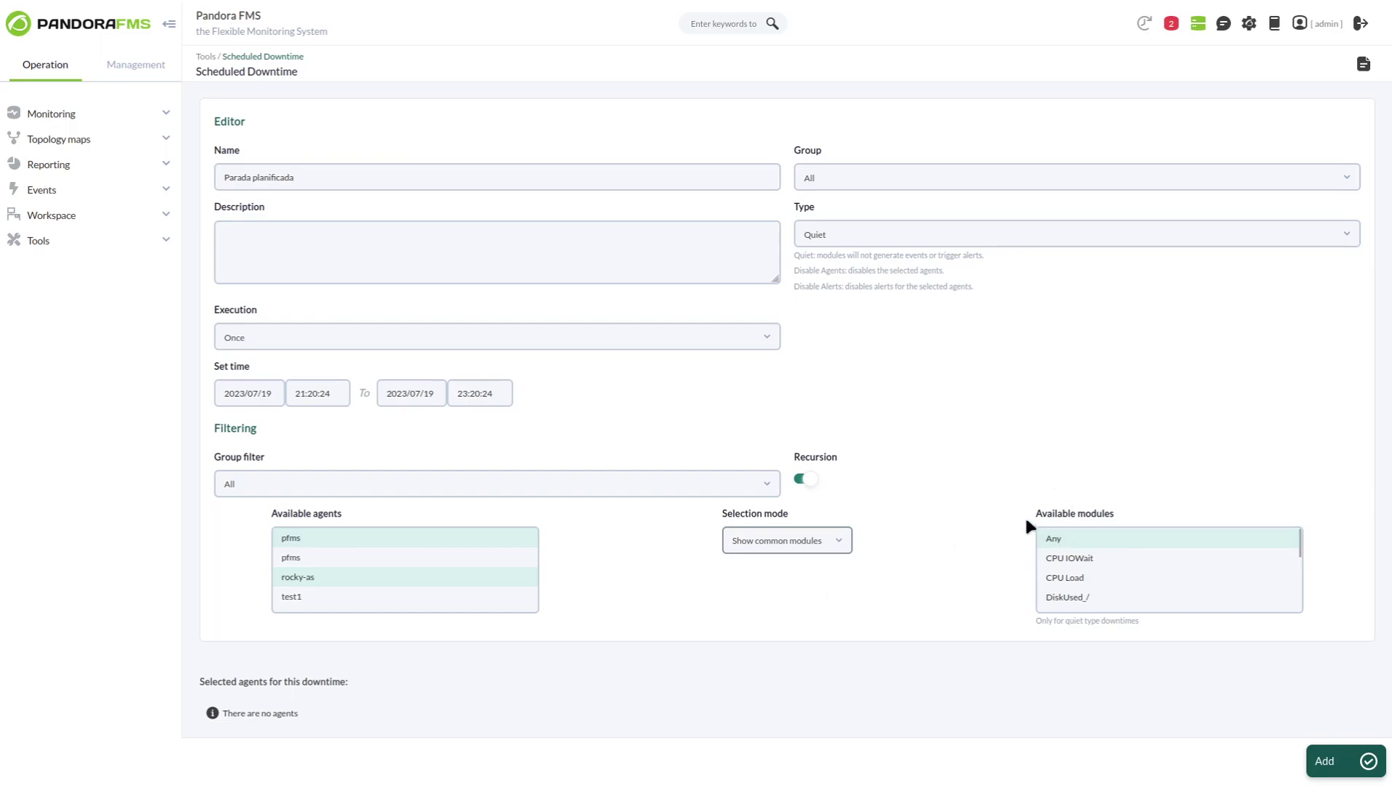
left_click_drag(1067, 558, 1078, 594)
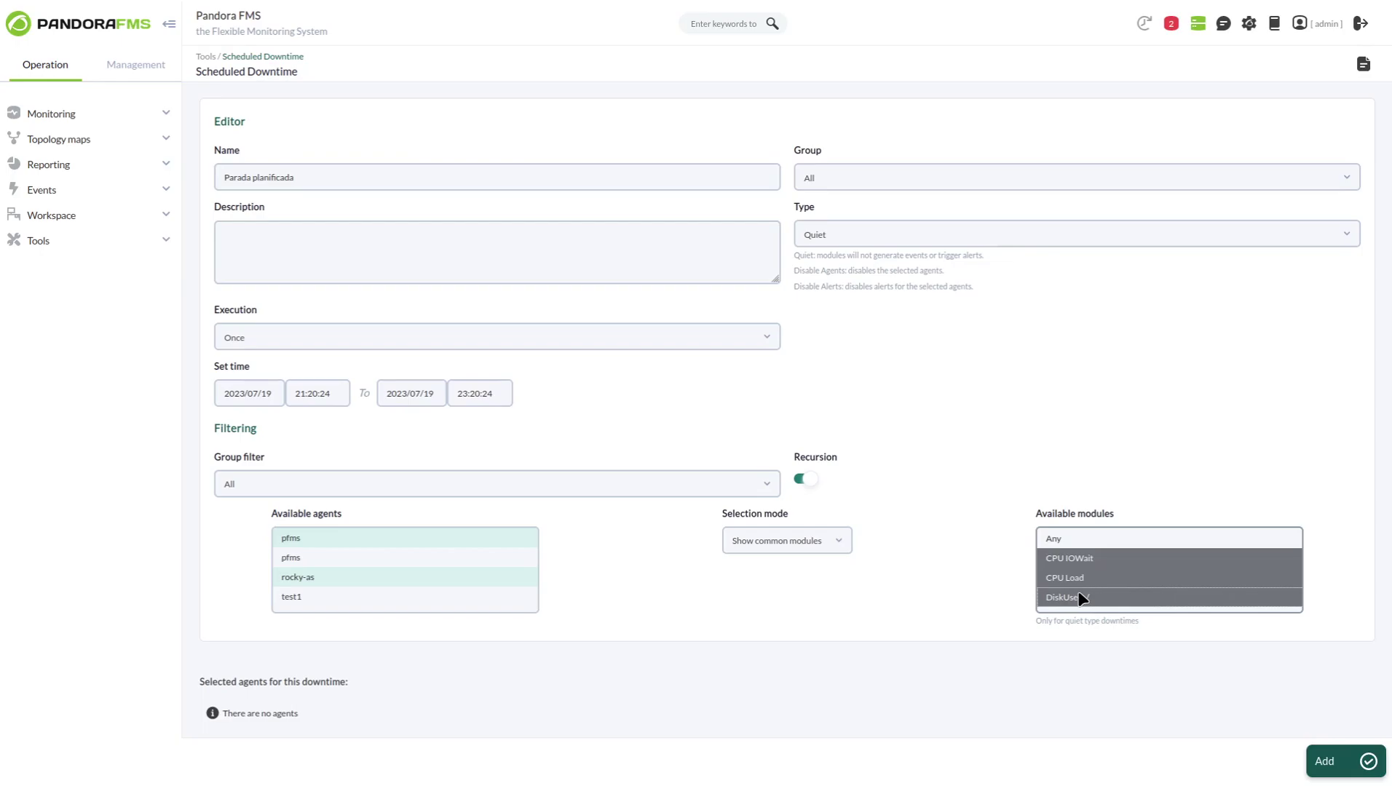
Try the downtime types Disable Agents and Disable only Alerts, and return the type to Quiet.
left_click(864, 242)
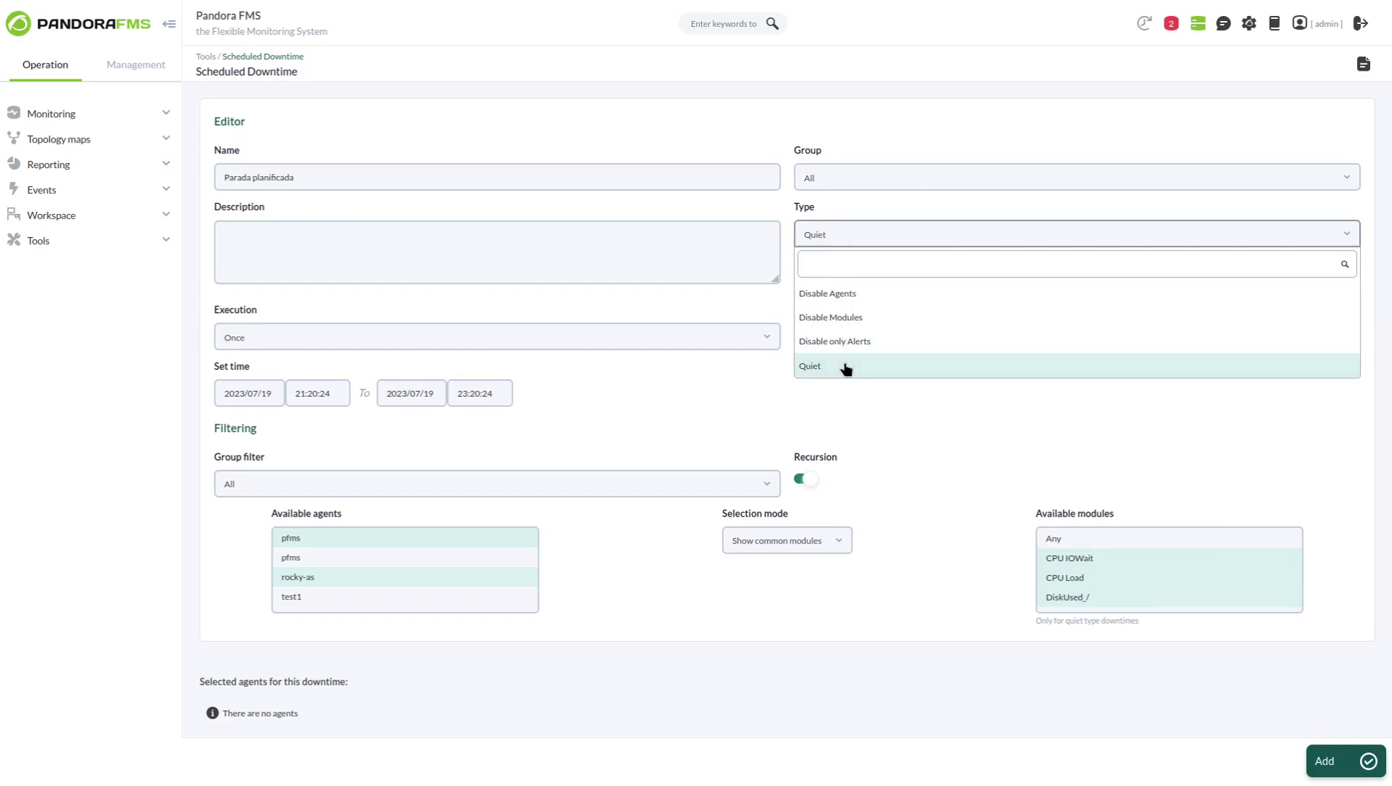
left_click(830, 296)
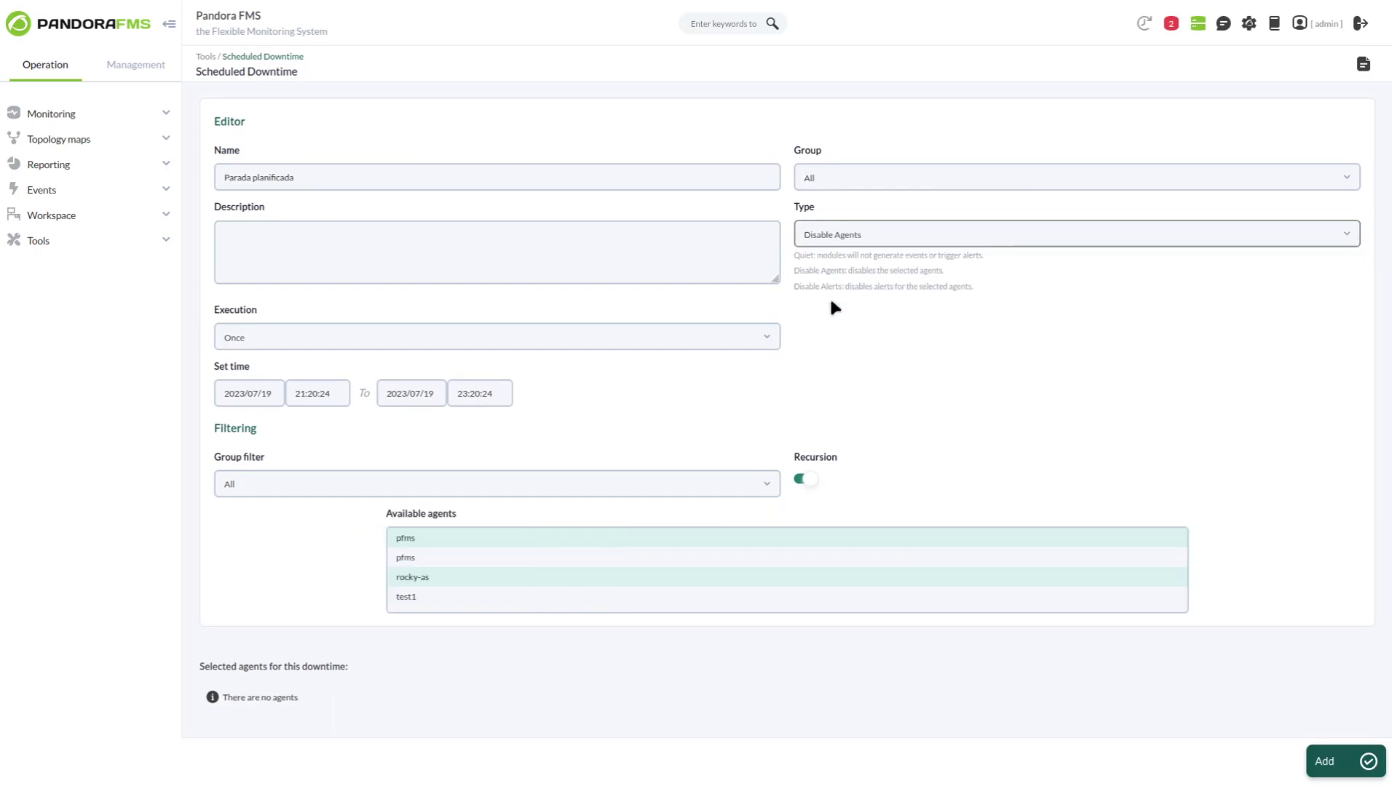
left_click(843, 240)
left_click(849, 341)
left_click(1005, 246)
left_click(943, 363)
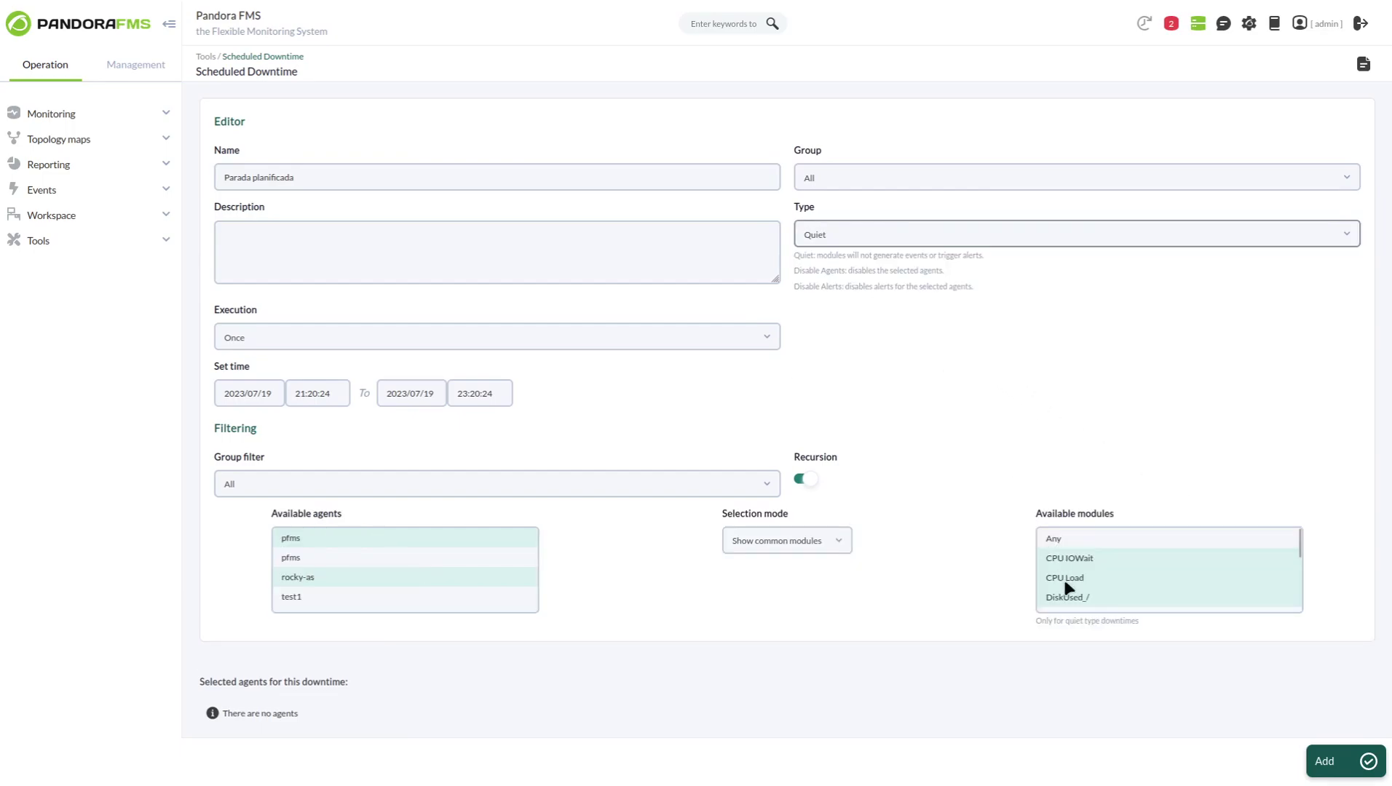
Add the configured downtime and go to its list of selected agents.
left_click(1325, 760)
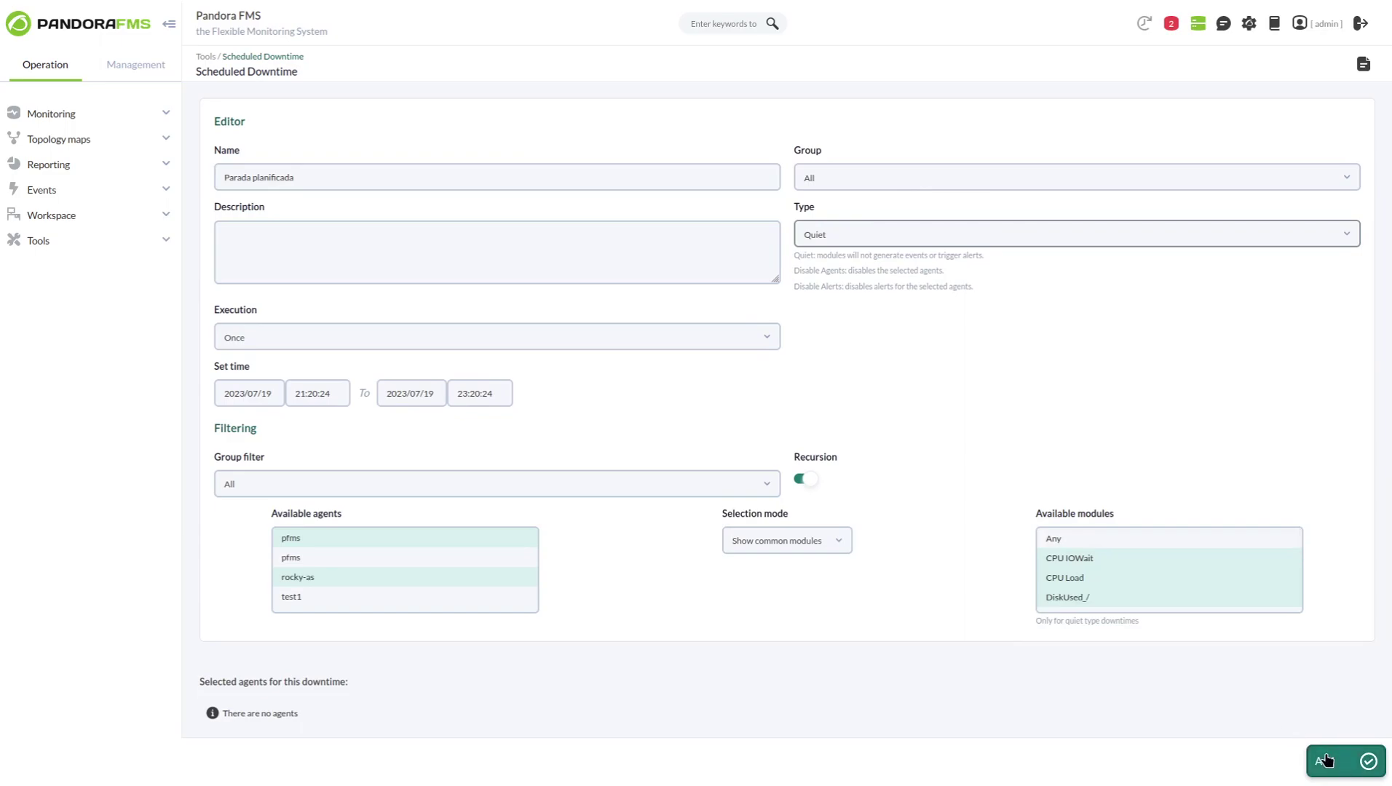
scroll(979, 559, "down", 1)
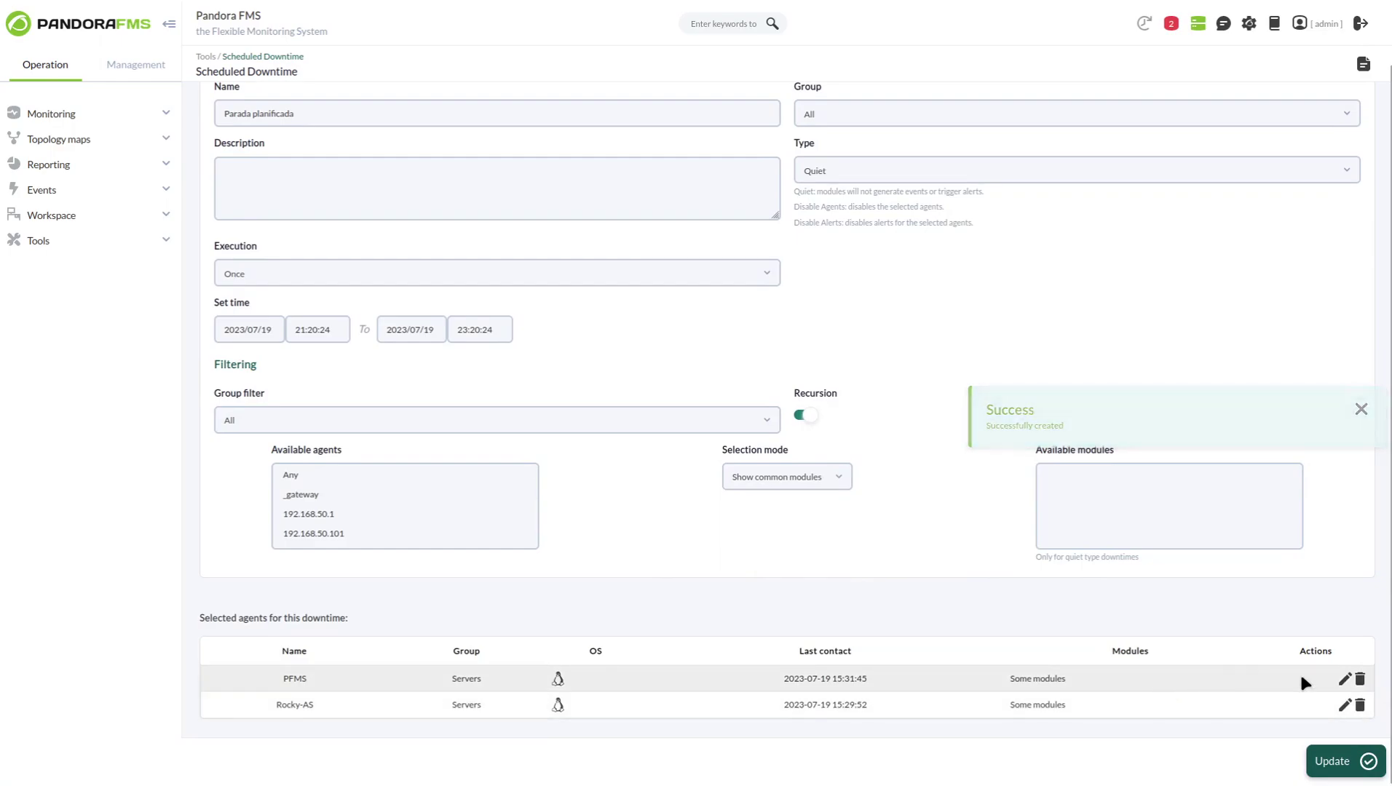
Add the Memory_Used module to the PFMS agent's modules in this downtime and delete it again.
left_click(1351, 684)
scroll(1080, 602, "down", 2)
scroll(1080, 597, "down", 1)
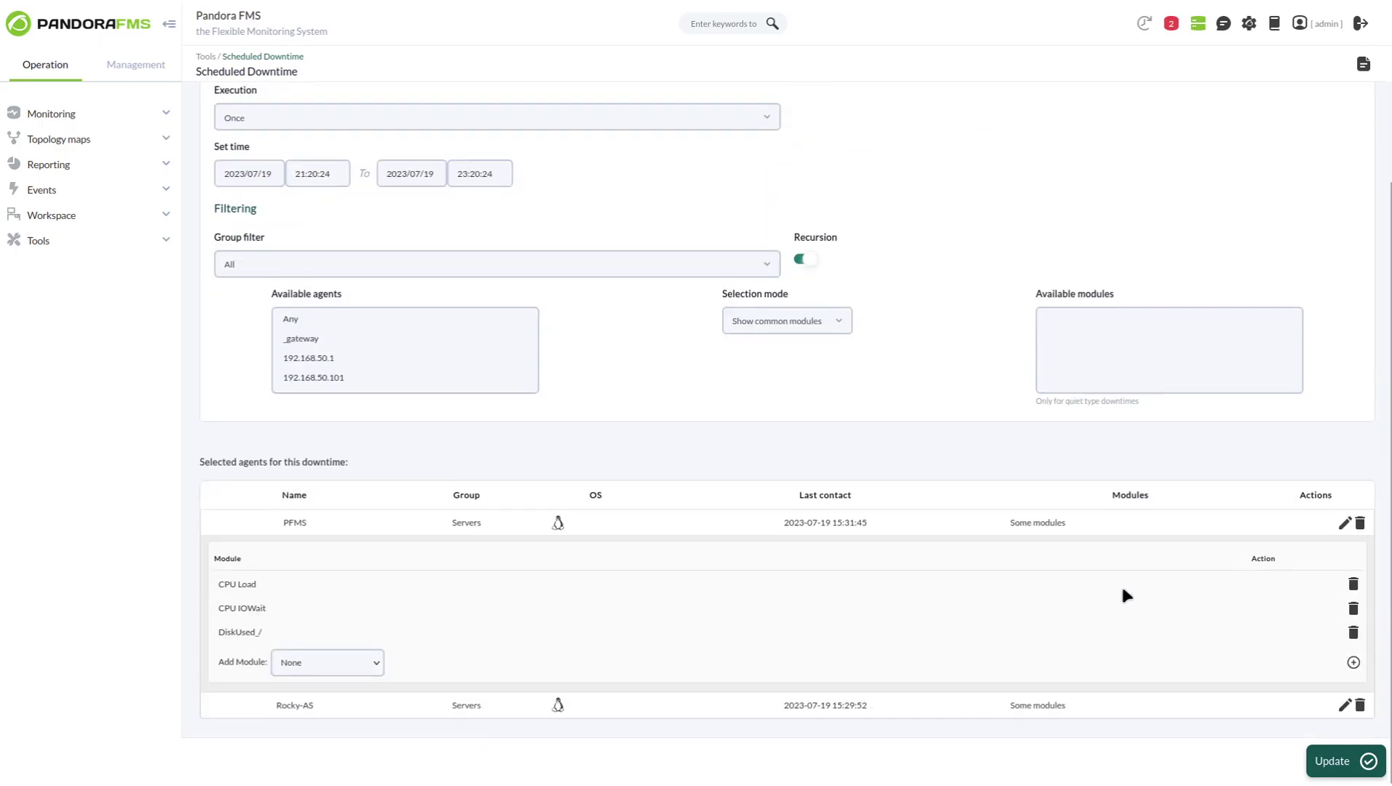
left_click(343, 661)
left_click(320, 605)
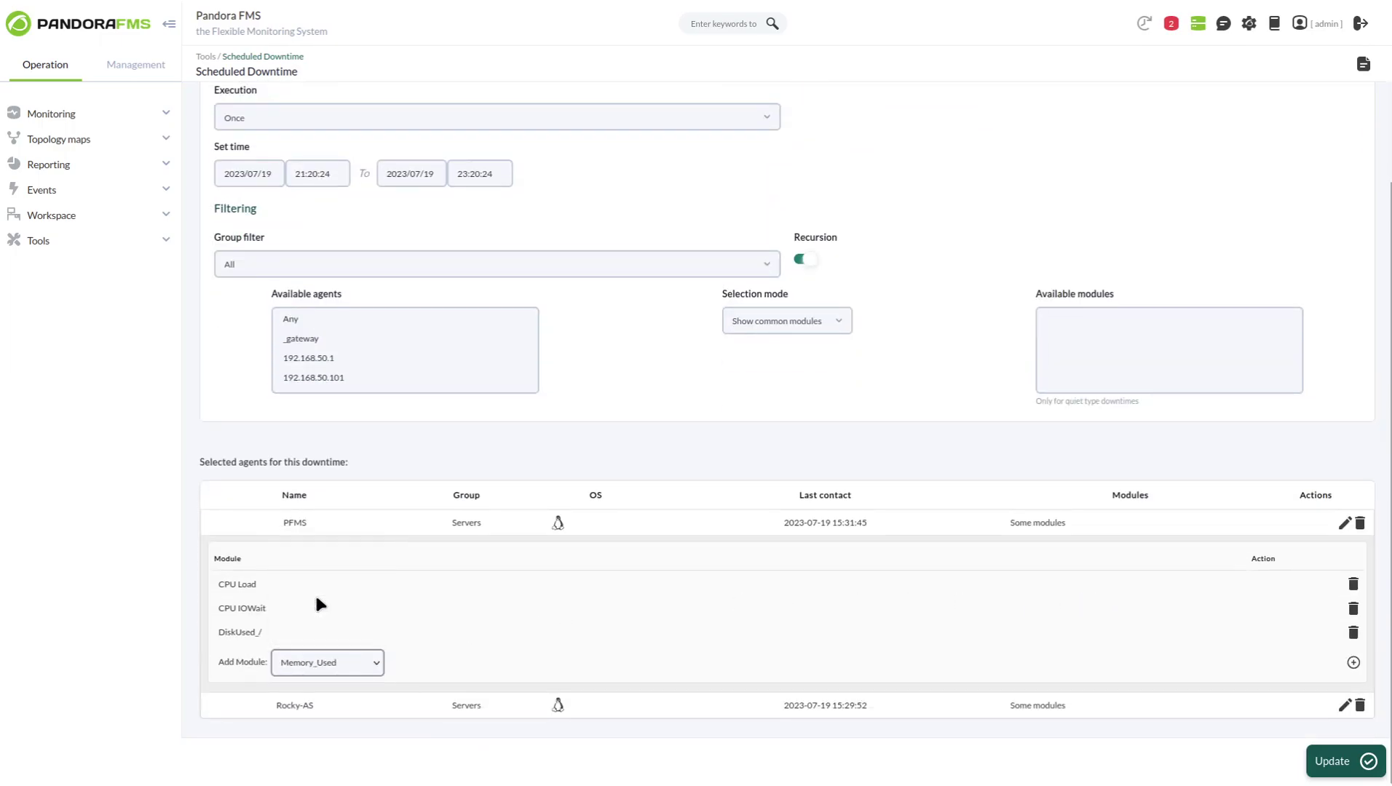
left_click(1353, 664)
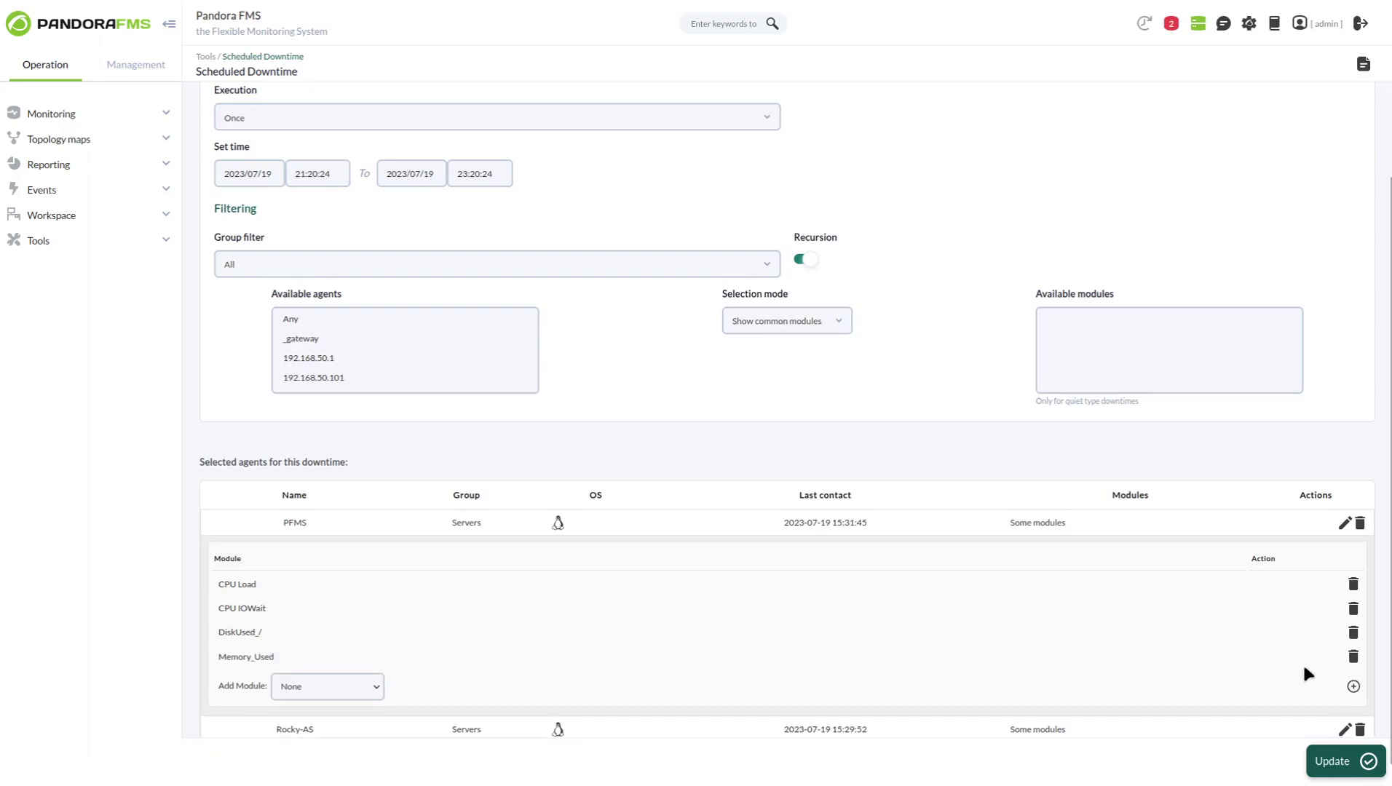
left_click(1353, 656)
left_click(817, 415)
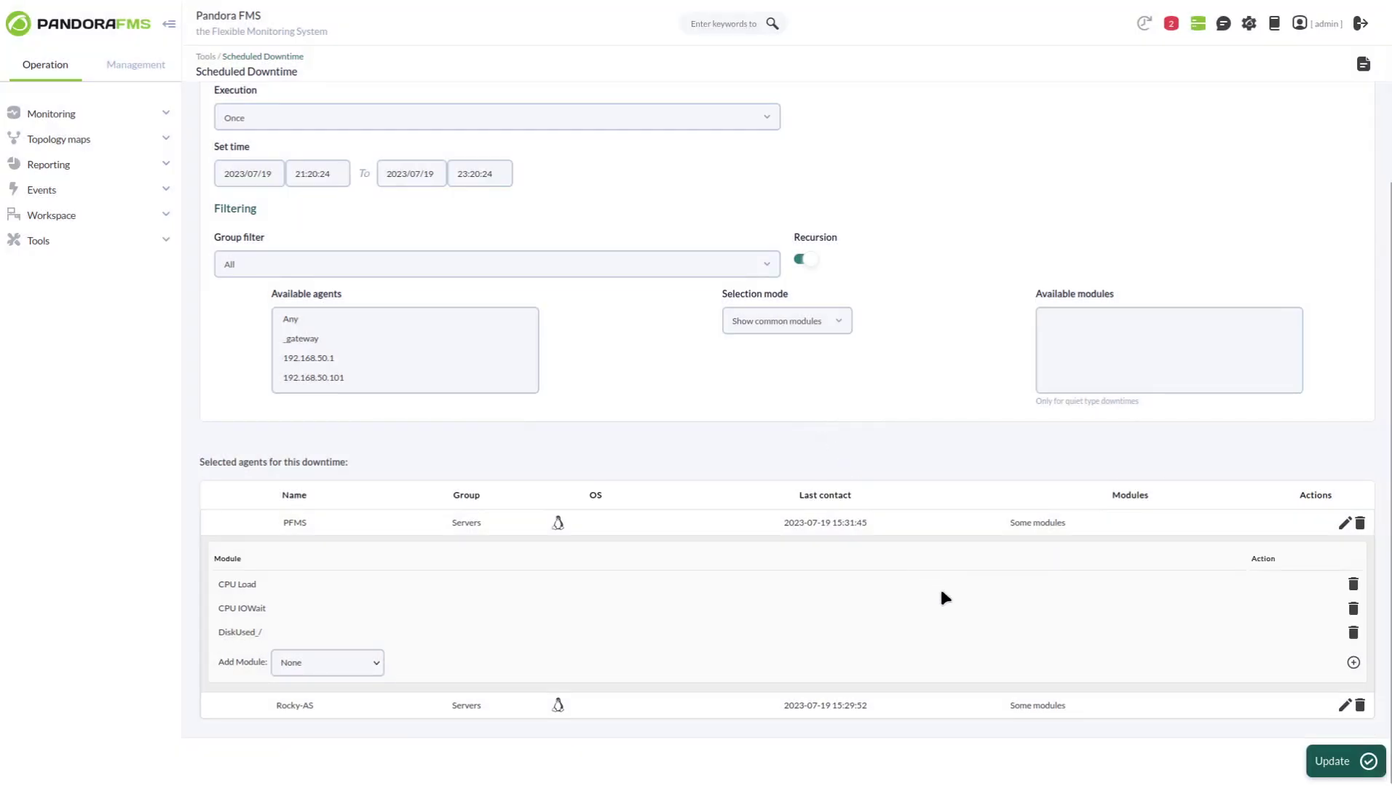
Update the downtime and return to the list of scheduled downtimes.
left_click(1333, 762)
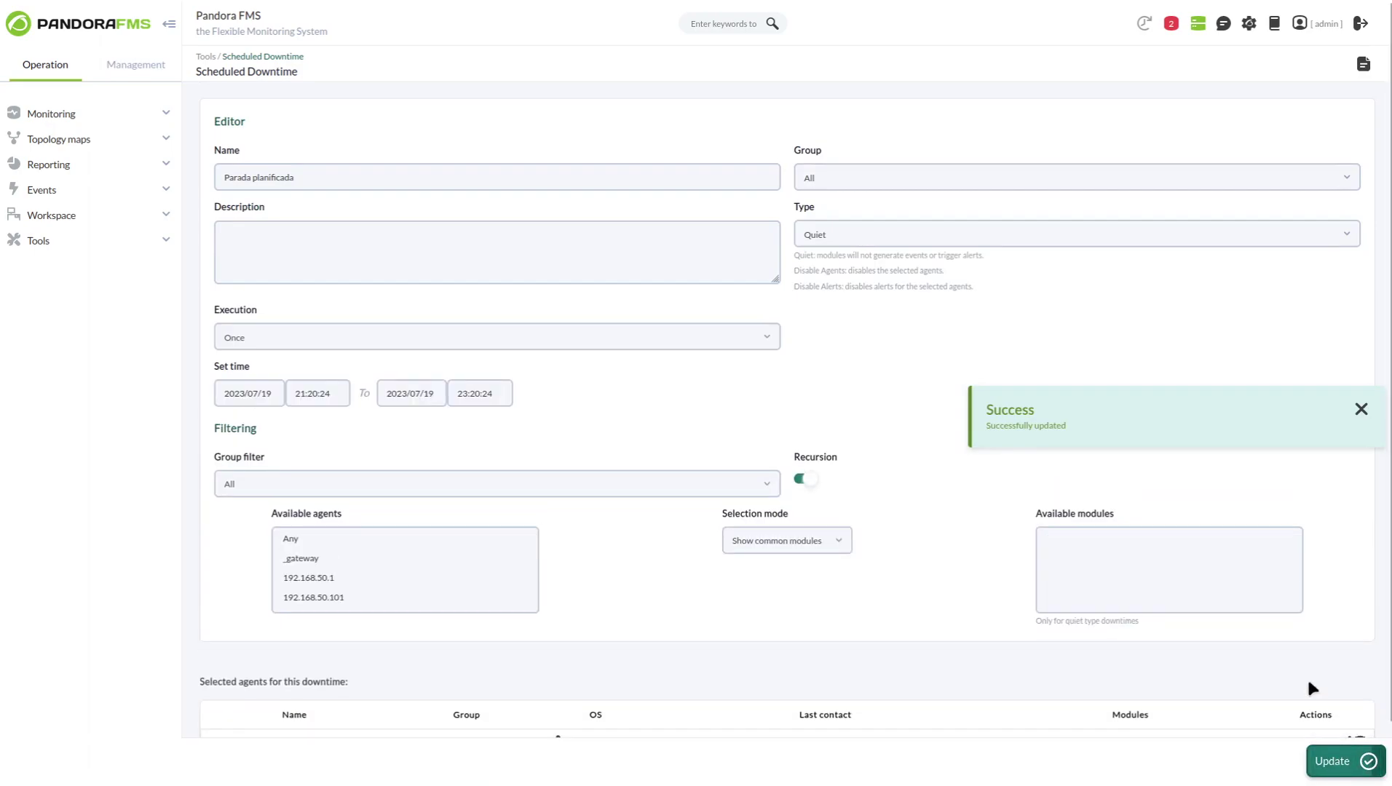
left_click(1363, 67)
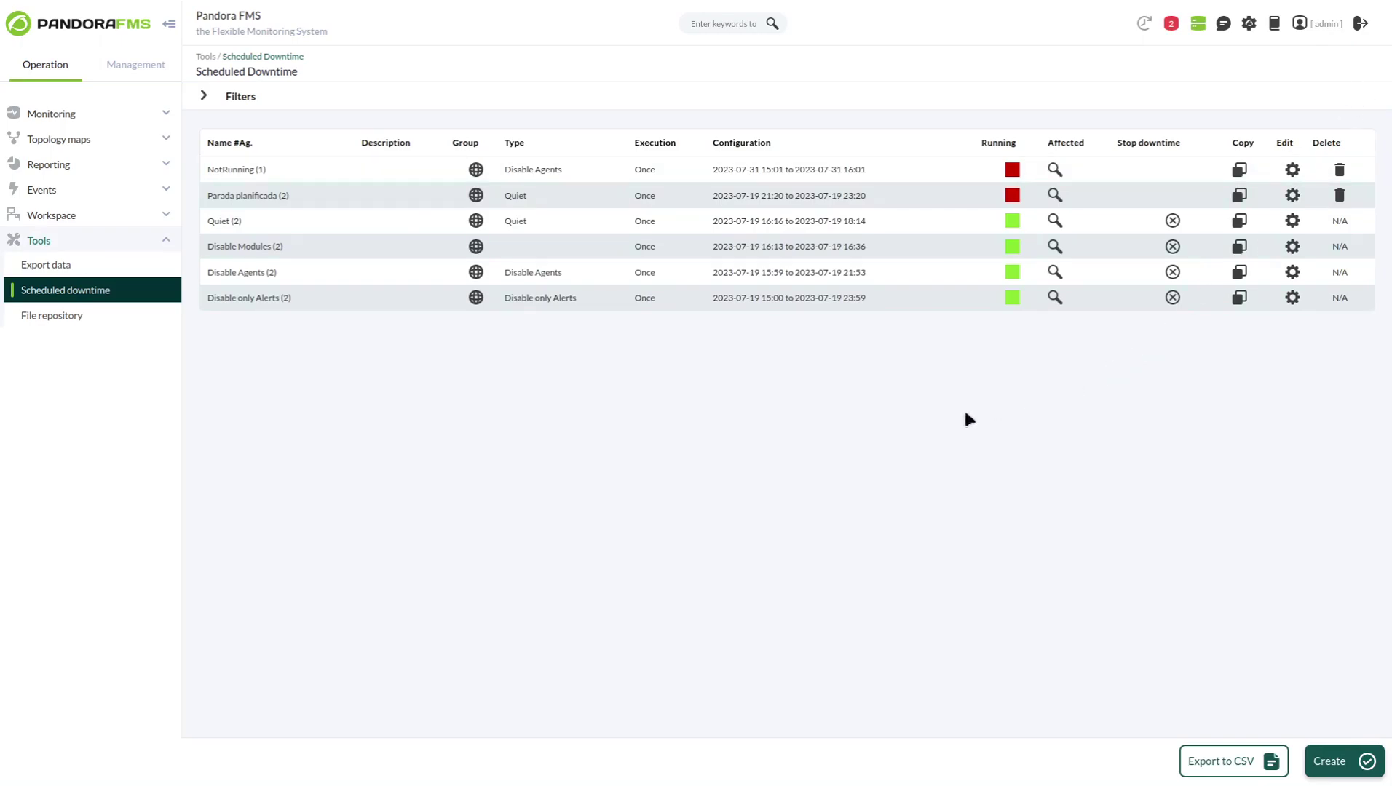
Enable the filter option to show past downtimes and view the elements affected by the Quiet downtime.
left_click(286, 96)
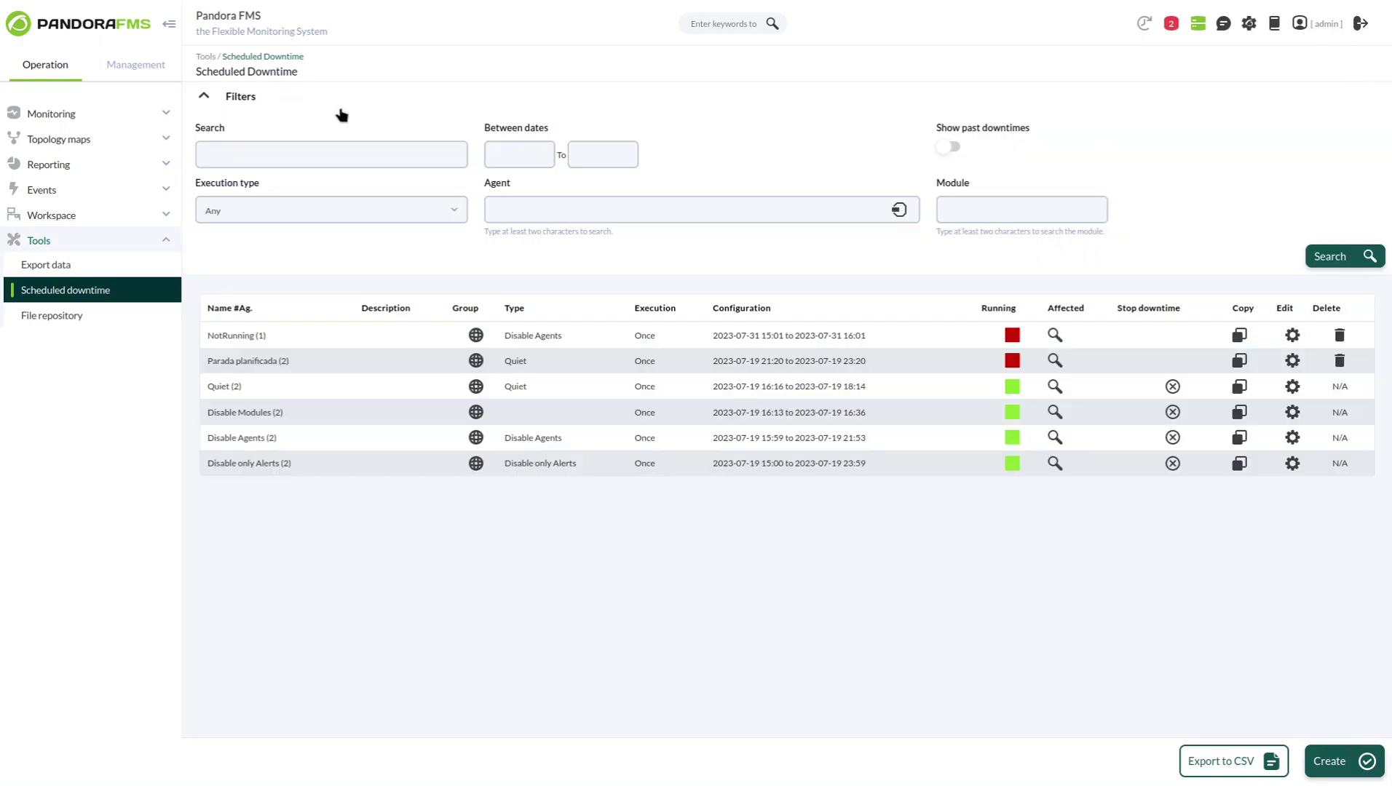
left_click(945, 149)
left_click(1055, 386)
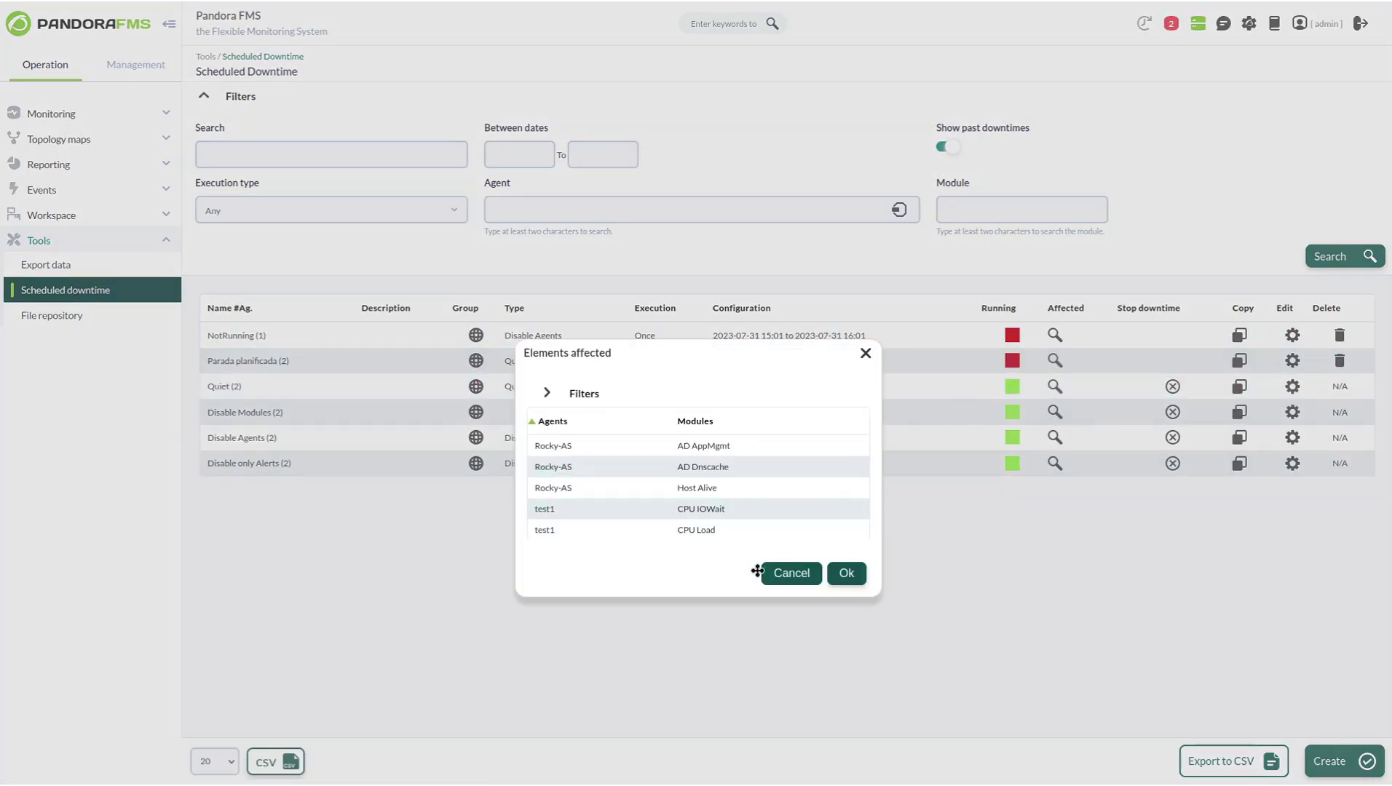
left_click(774, 573)
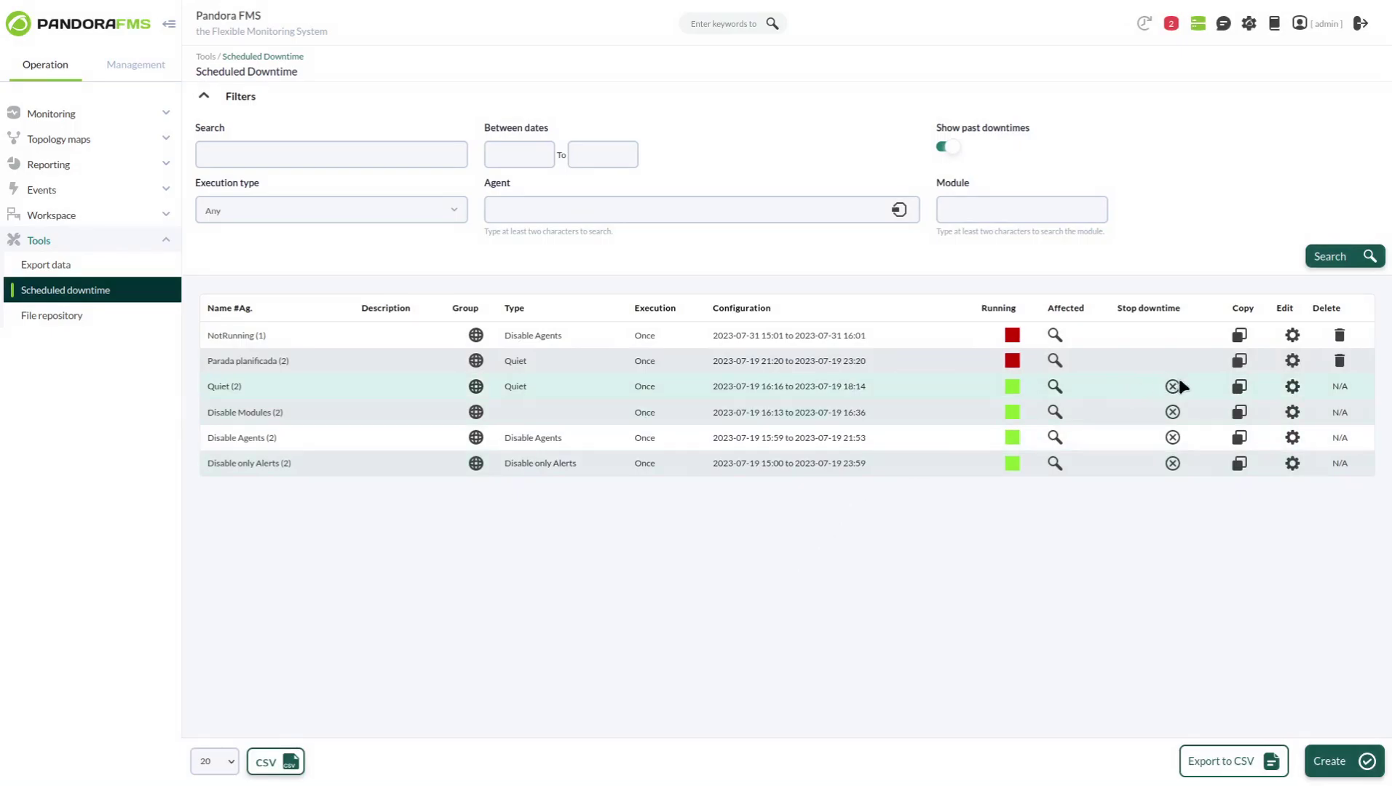
Stop the running Disable only Alerts downtime and dismiss the notification.
left_click(1172, 463)
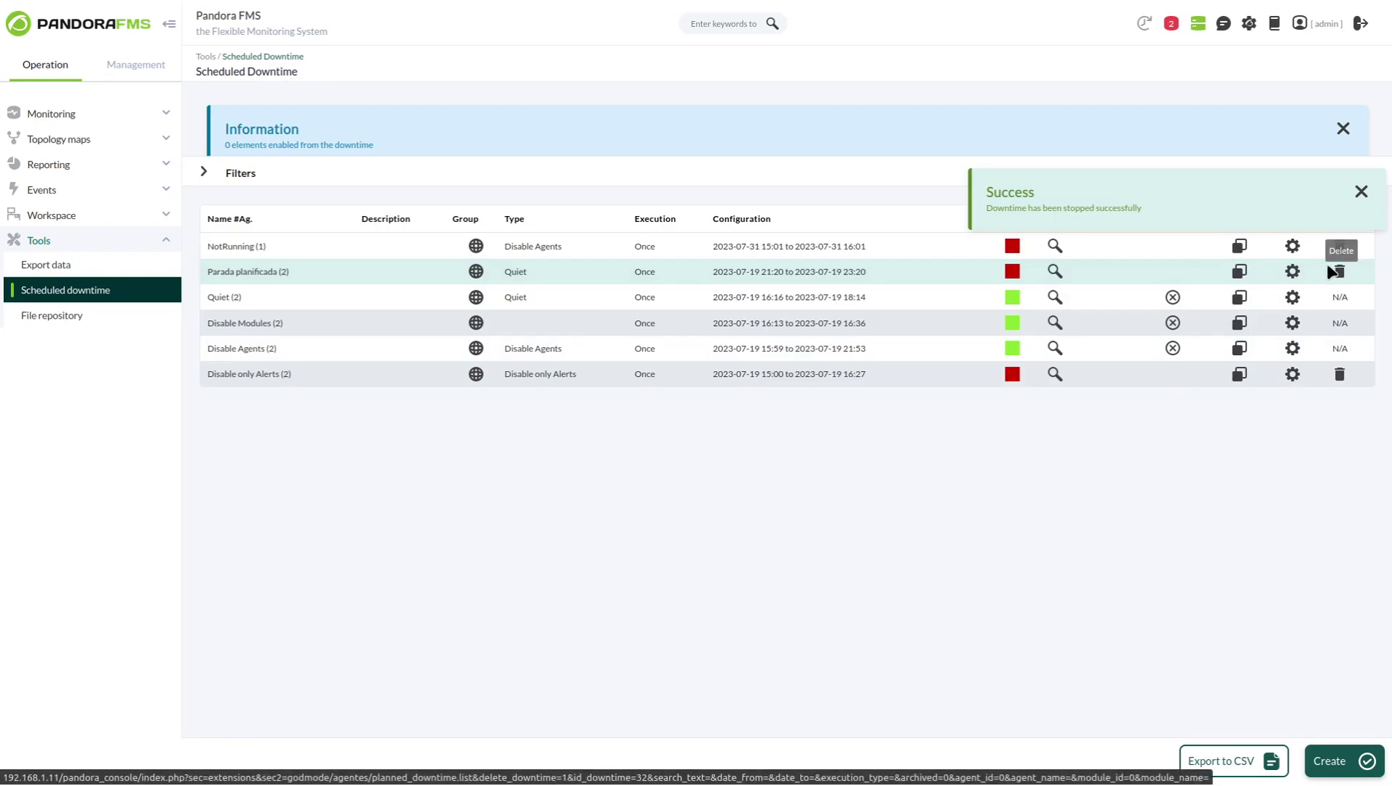
left_click(1354, 194)
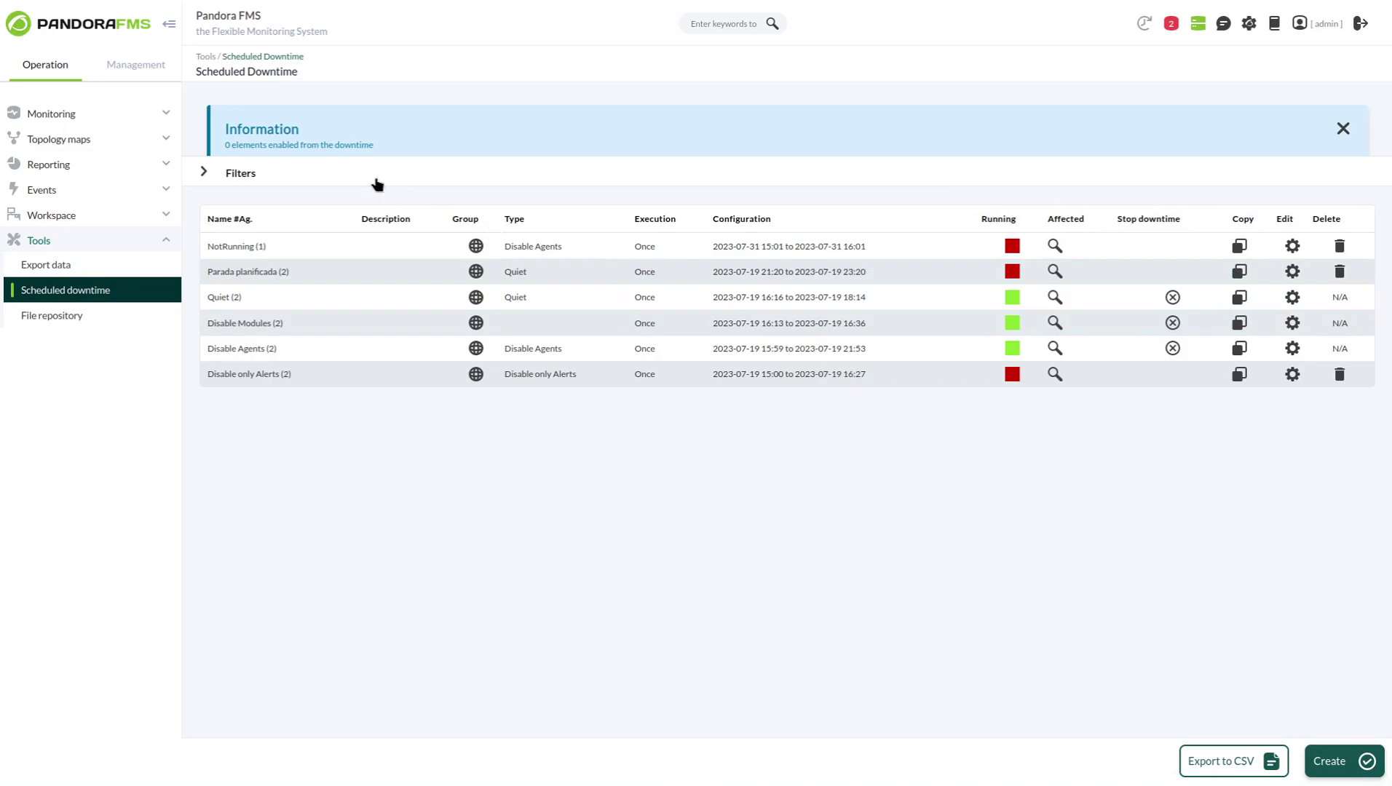
Find the Rocky-AS agent on the last page of the agent management list and open its modules.
left_click(128, 68)
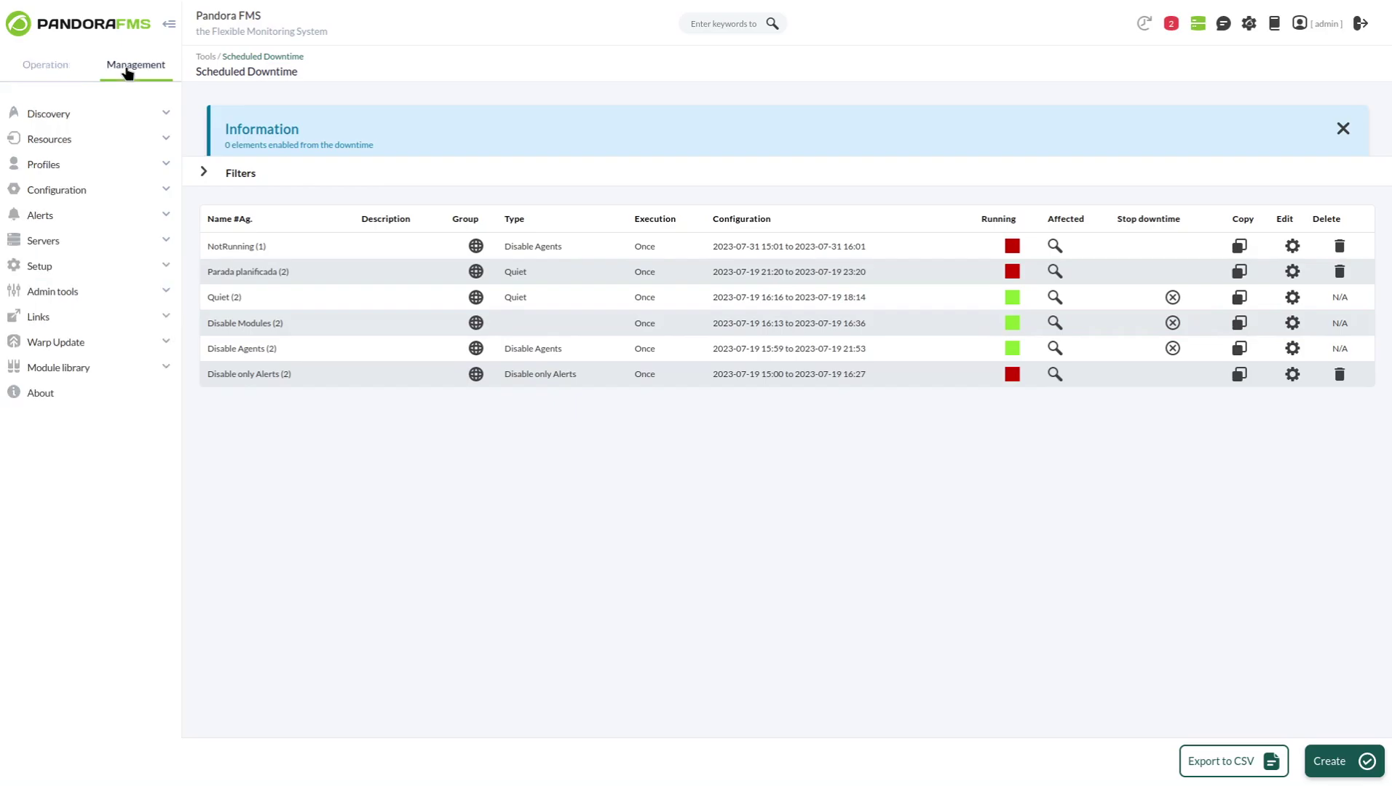
left_click(74, 138)
left_click(73, 177)
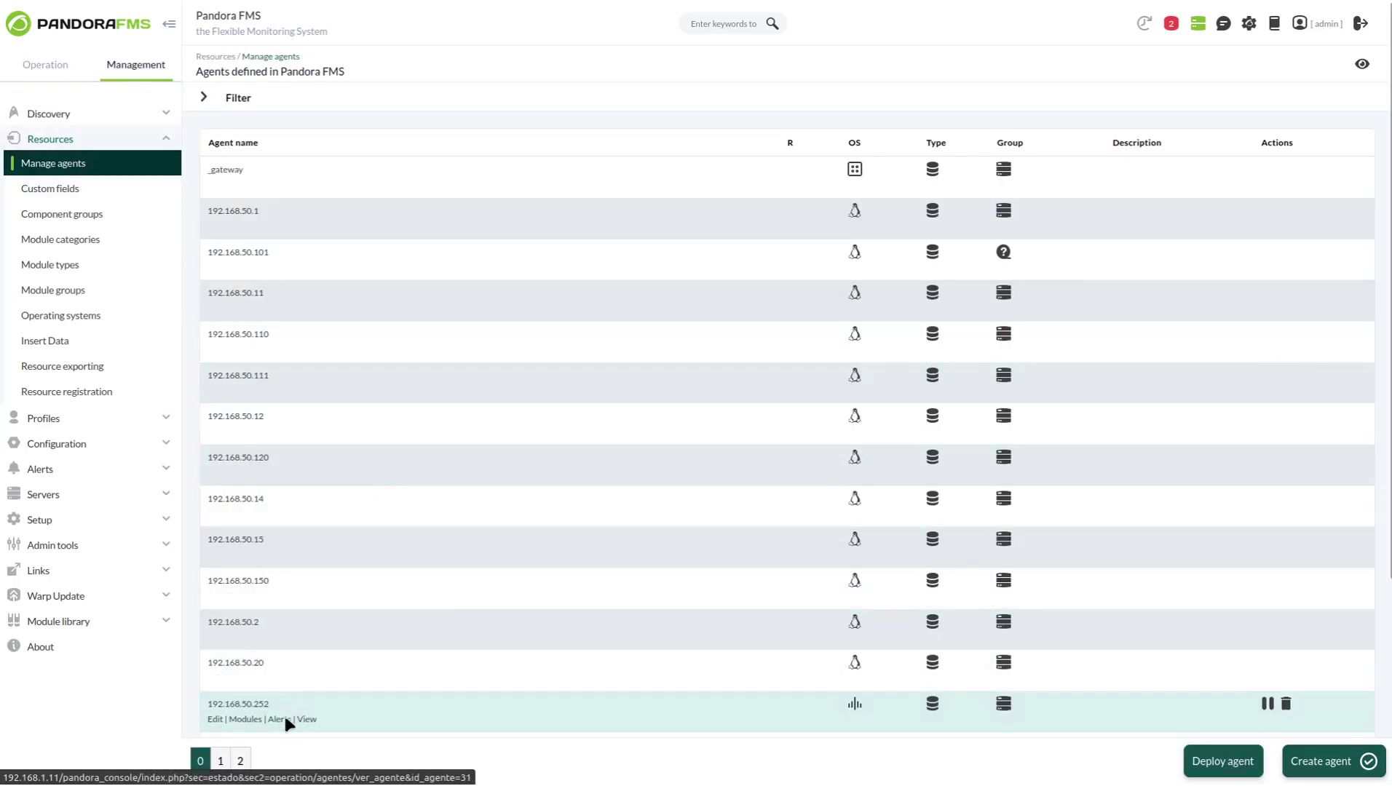
left_click(241, 762)
mouse_move(243, 373)
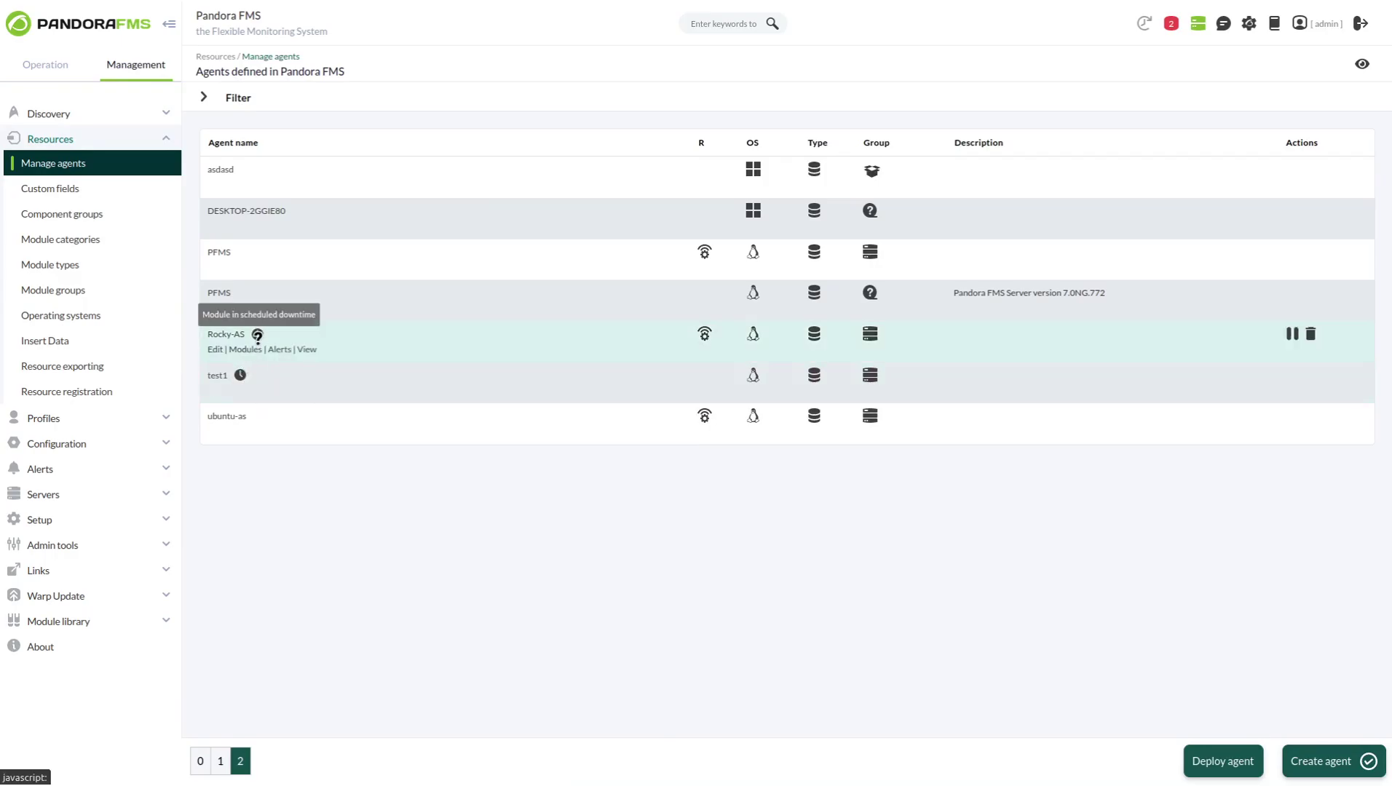
left_click(246, 350)
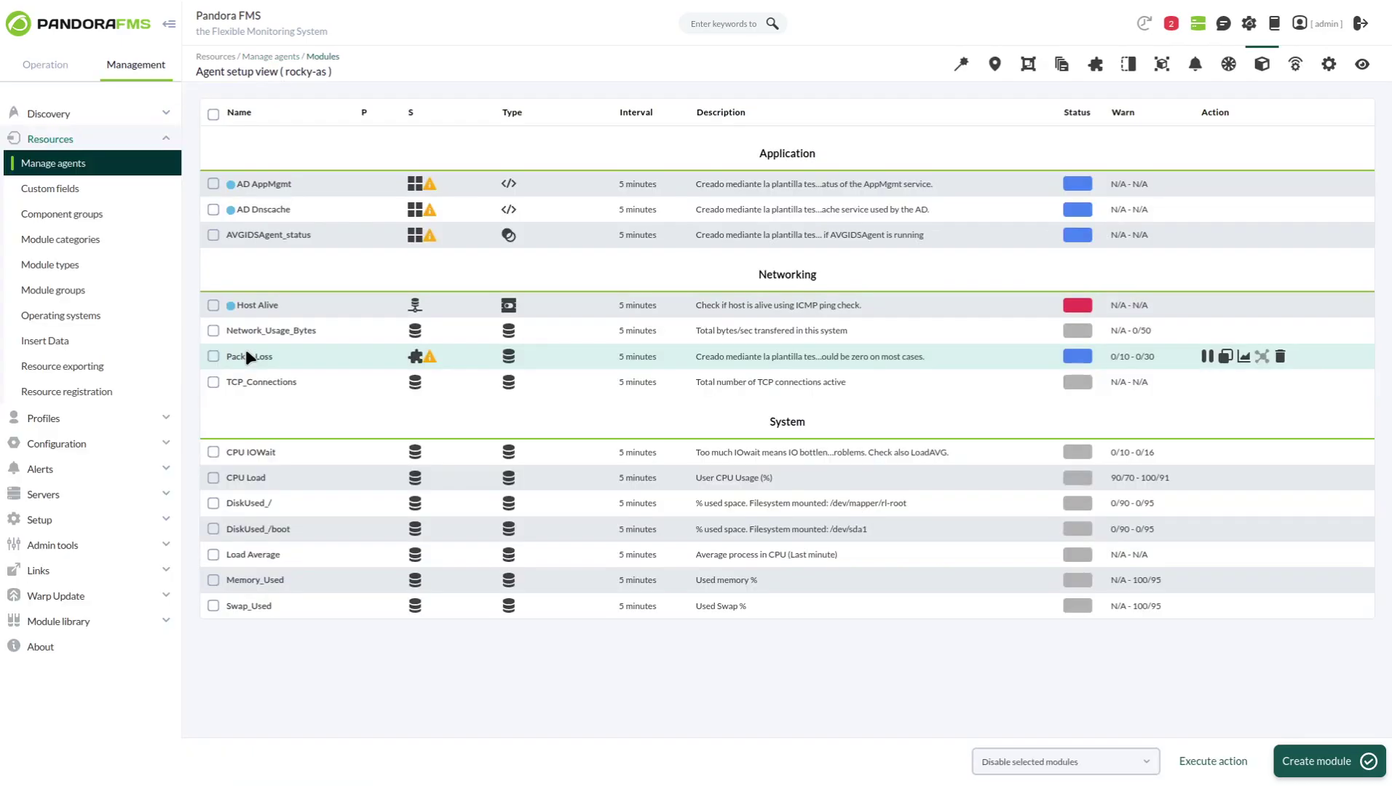